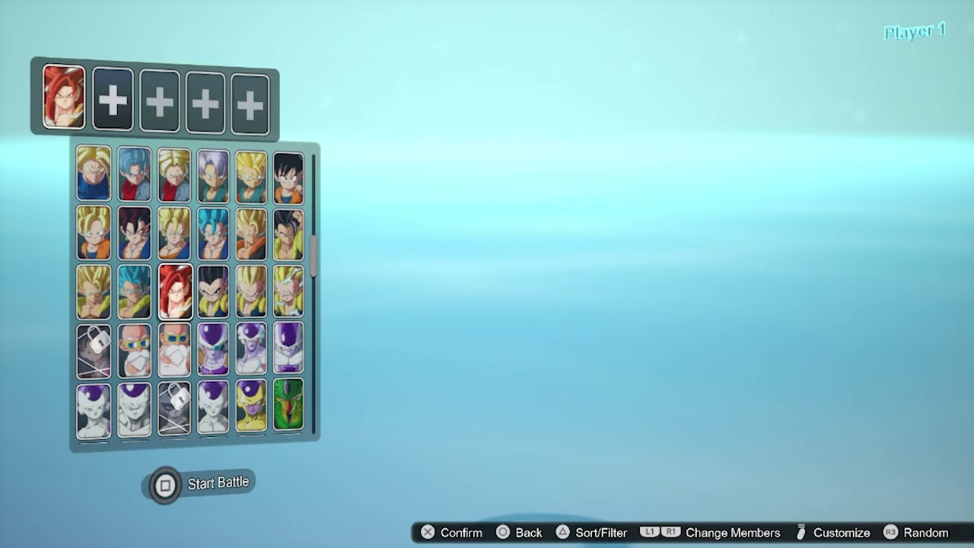
# Examine the playable character roster from Gogeta (GT) Super Saiyan 4 down to Hit, noting the added and locked characters.
pyautogui.press('Down')
pyautogui.press('Down')
pyautogui.press('Down')
pyautogui.press('Down')
pyautogui.press('Down')
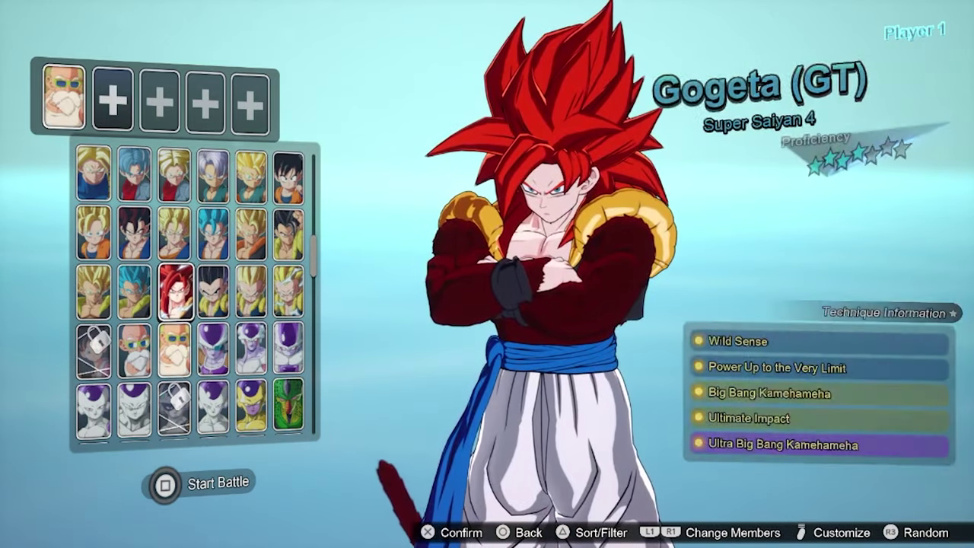
pyautogui.press('Up')
pyautogui.press('Up')
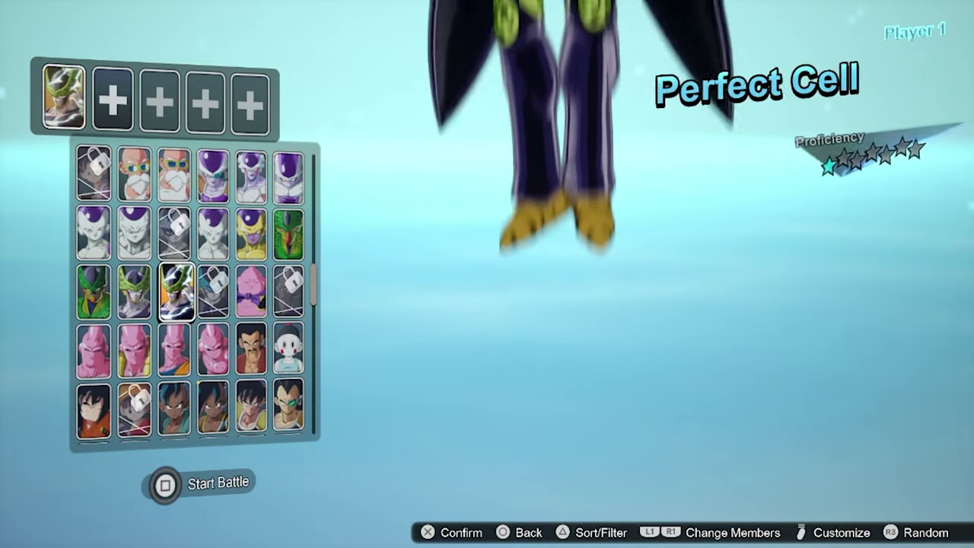
pyautogui.press('Down')
pyautogui.press('Down')
pyautogui.press('Down')
pyautogui.press('Down')
pyautogui.press('Down')
pyautogui.press('Right')
pyautogui.press('Down')
pyautogui.press('Down')
pyautogui.press('Down')
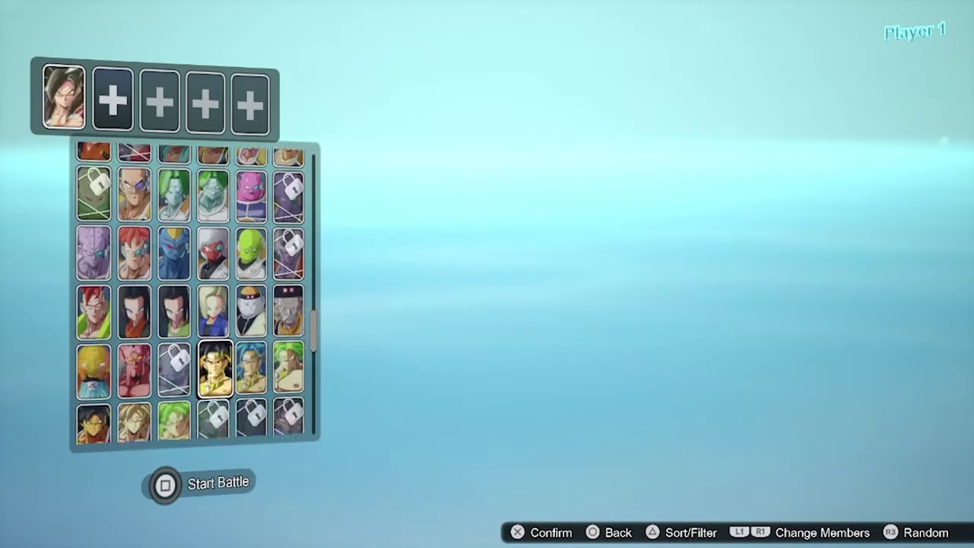
pyautogui.press('Left')
pyautogui.press('Up')
pyautogui.press('Left')
pyautogui.press('Down')
pyautogui.press('Down')
pyautogui.press('Down')
pyautogui.press('Down')
pyautogui.press('Down')
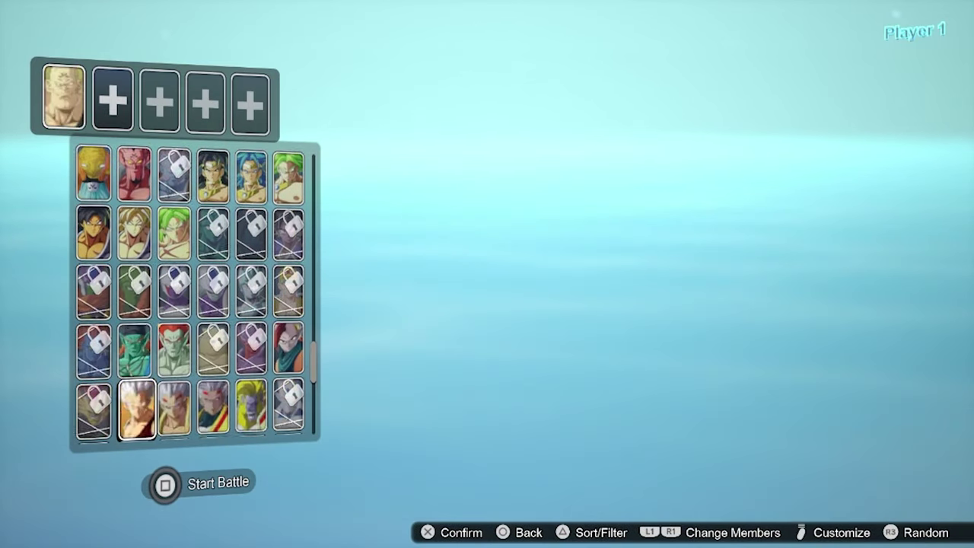
pyautogui.press('Right')
pyautogui.press('Down')
pyautogui.press('Down')
pyautogui.press('Up')
pyautogui.press('Up')
pyautogui.press('Right')
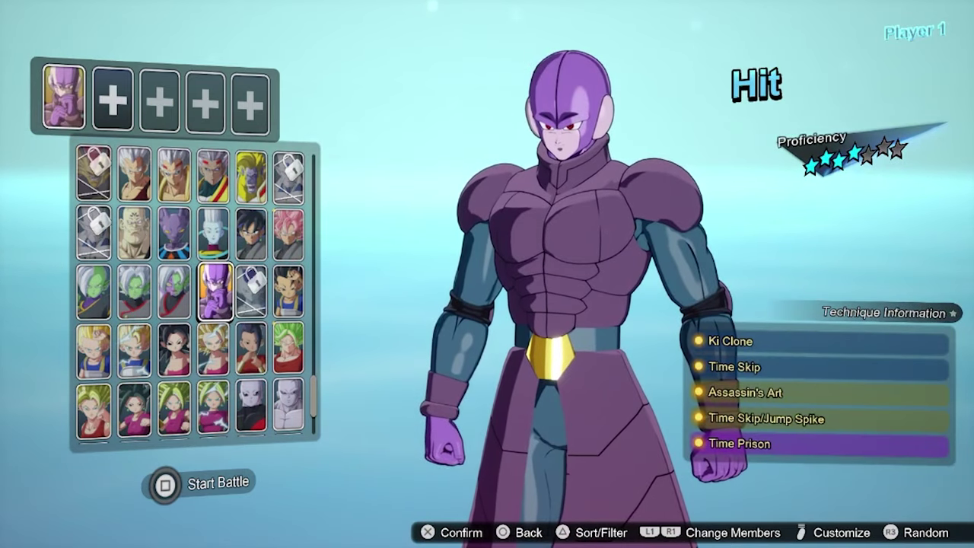
# Examine the rest of the character roster and the Vegeta (Z - Early) entry near its beginning.
pyautogui.press('Down')
pyautogui.press('Down')
pyautogui.press('Down')
pyautogui.press('Down')
pyautogui.press('Down')
pyautogui.press('Down')
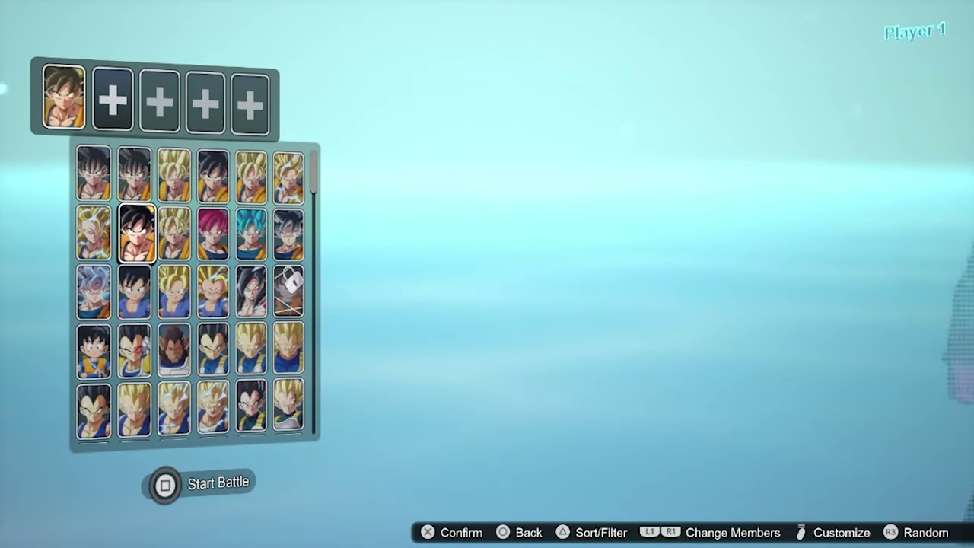
pyautogui.press('Down')
pyautogui.press('Right')
pyautogui.press('Down')
pyautogui.press('Right')
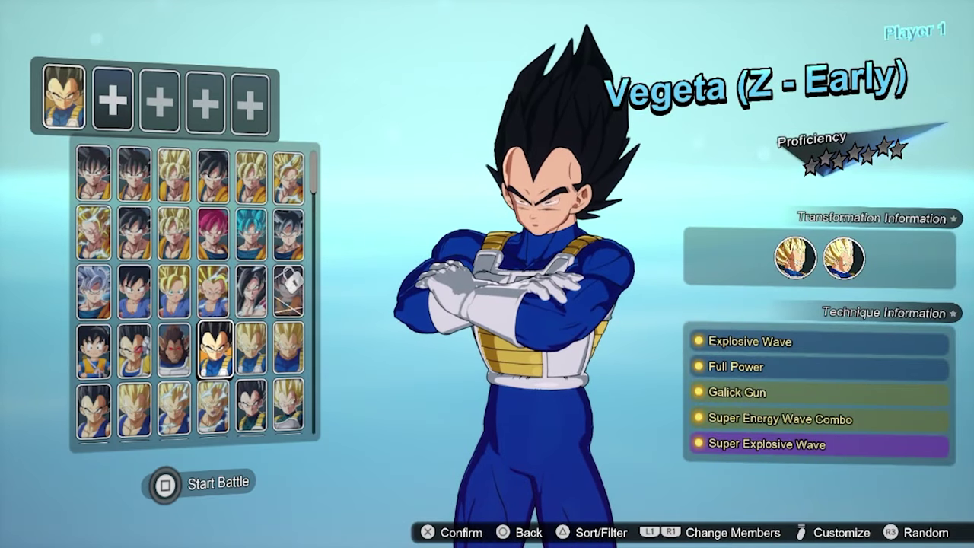
# Switch to Chrome and review the UTOC Signature Bypass Patch's description and installation instructions on Nexus Mods.
pyautogui.moveTo(289, 232)
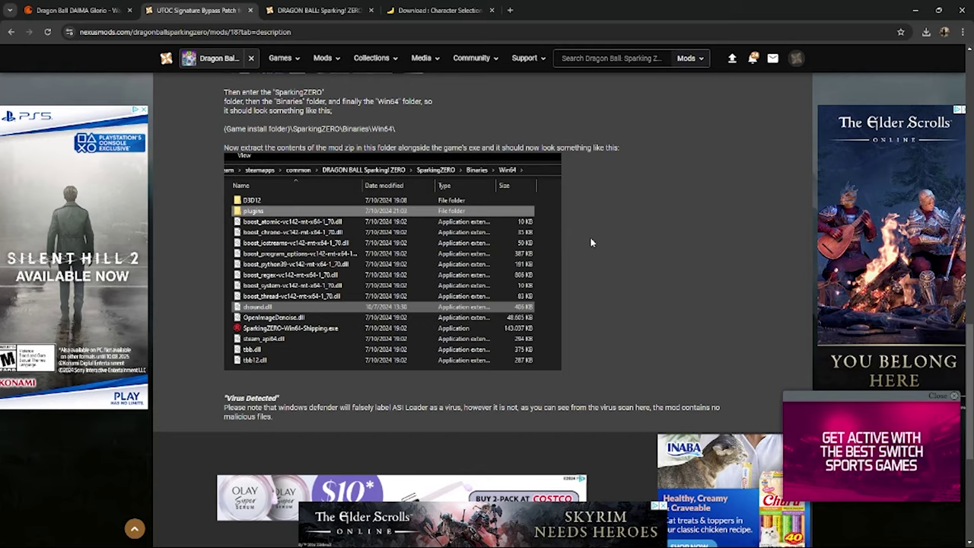
pyautogui.scroll(8, 591, 242)
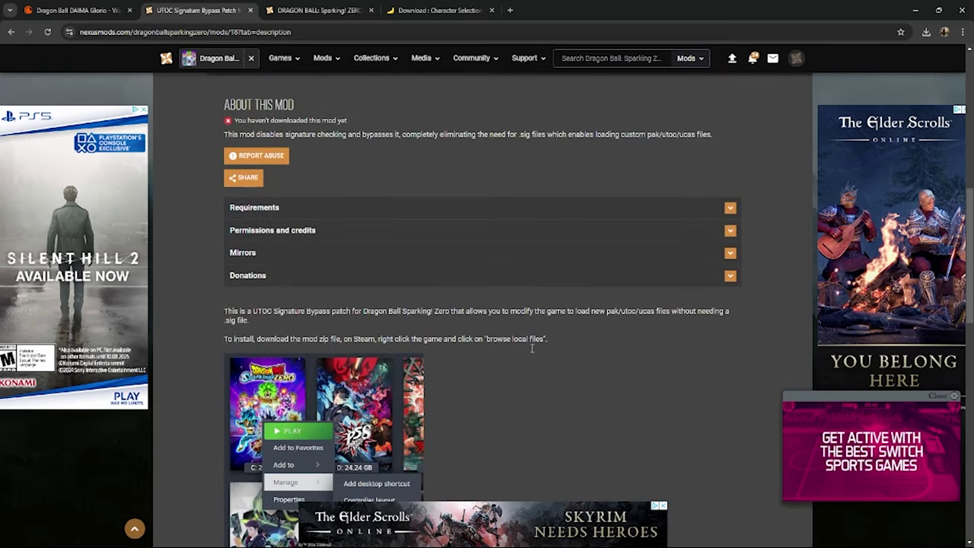
pyautogui.scroll(2, 533, 348)
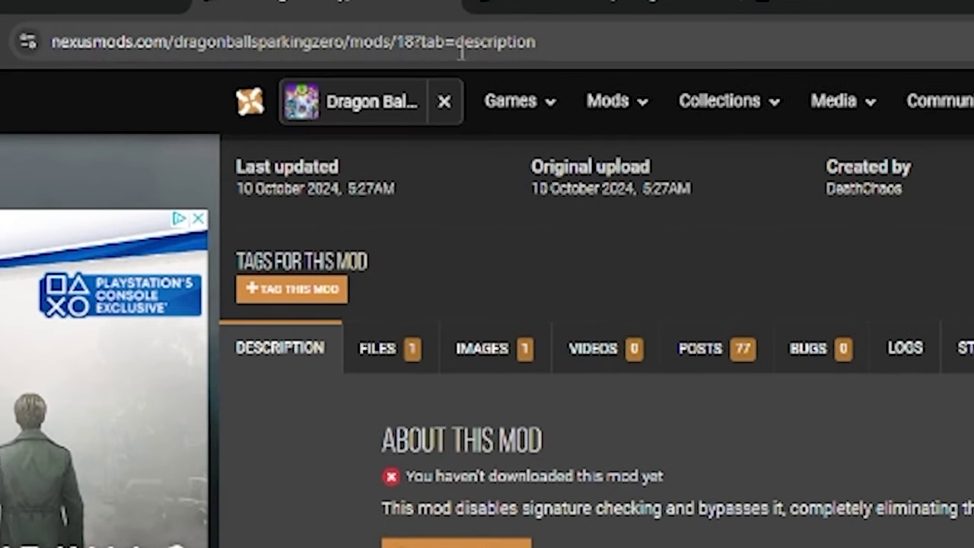
pyautogui.scroll(-4, 594, 338)
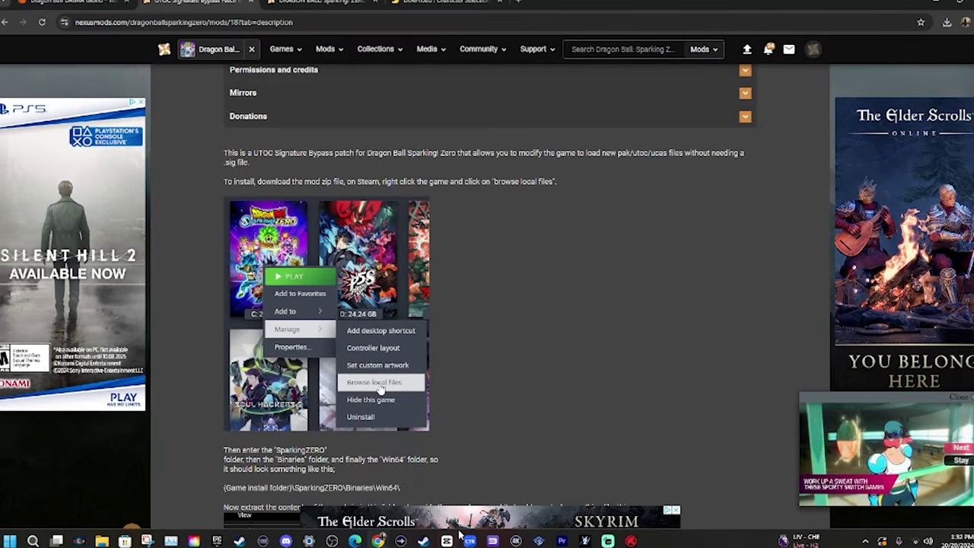
# Search the web for winrar in a new browser tab, and close that tab after viewing the results.
pyautogui.click(518, 2)
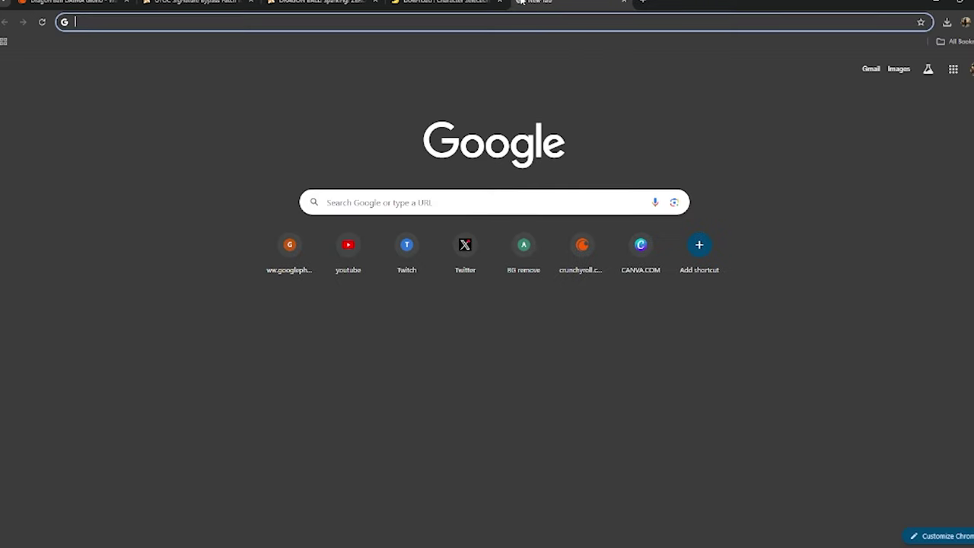
pyautogui.write('win')
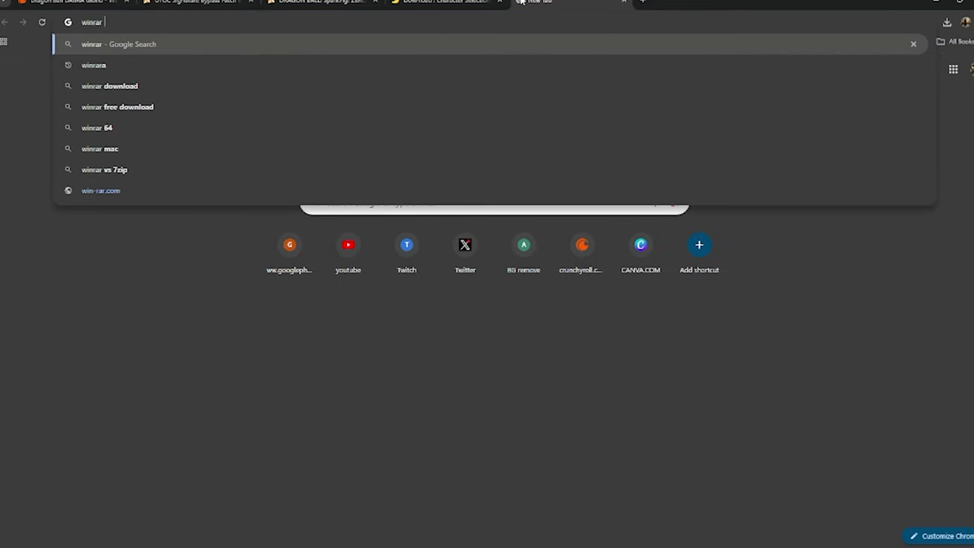
pyautogui.write('rar')
pyautogui.press('Return')
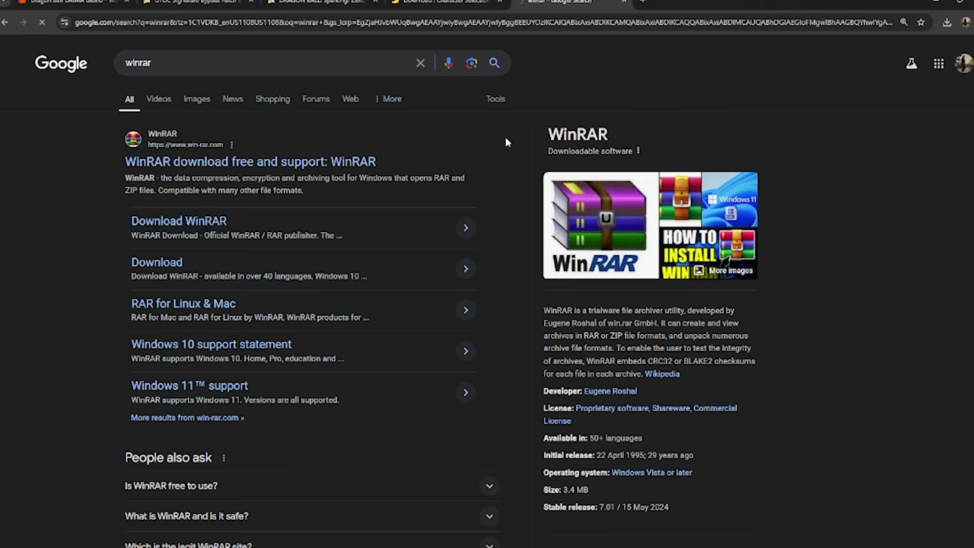
pyautogui.click(622, 3)
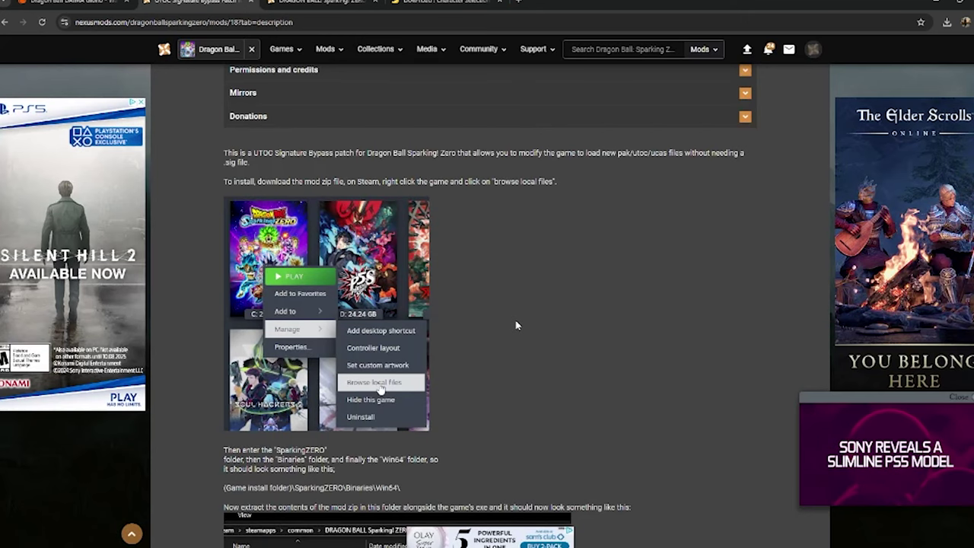
# Open the recently downloaded DB Sparking Zero UTOC Signature Bypass Patch archive in WinRAR, select its plugins folder, and minimize the archive and file windows.
pyautogui.moveTo(486, 545)
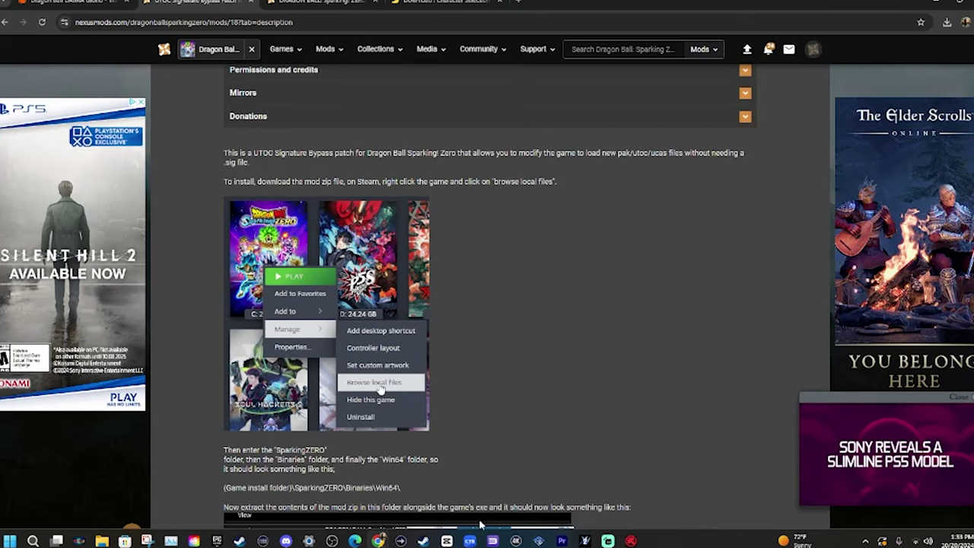
pyautogui.moveTo(101, 540)
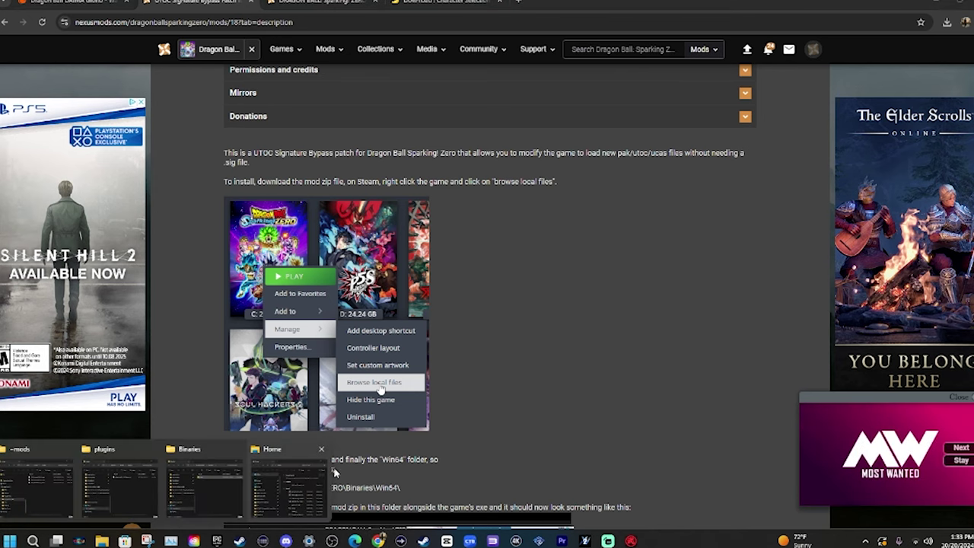
pyautogui.click(308, 489)
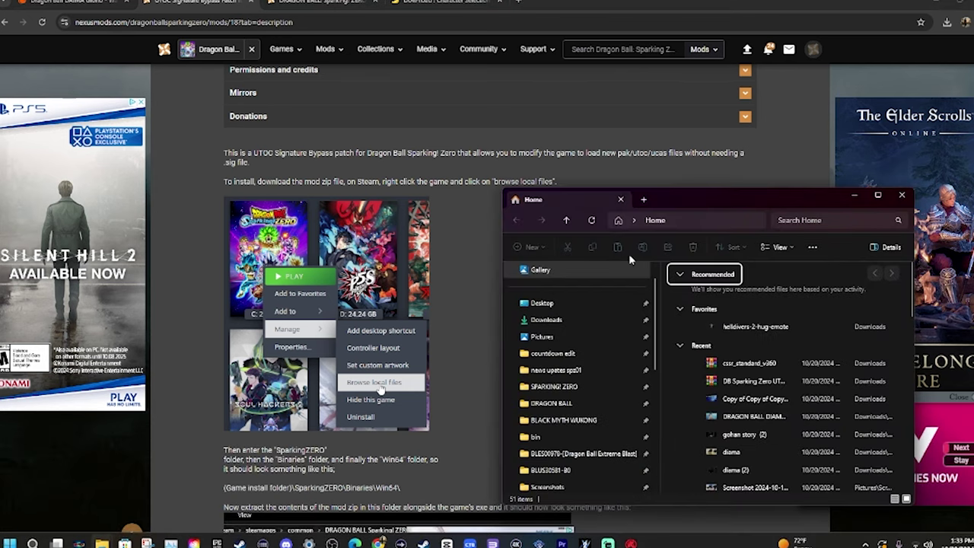
pyautogui.doubleClick(757, 383)
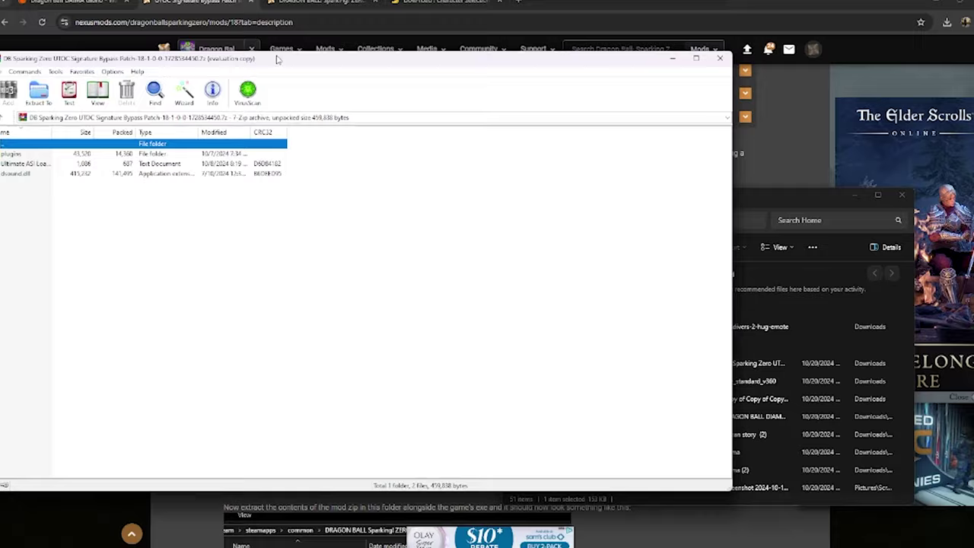
pyautogui.click(204, 181)
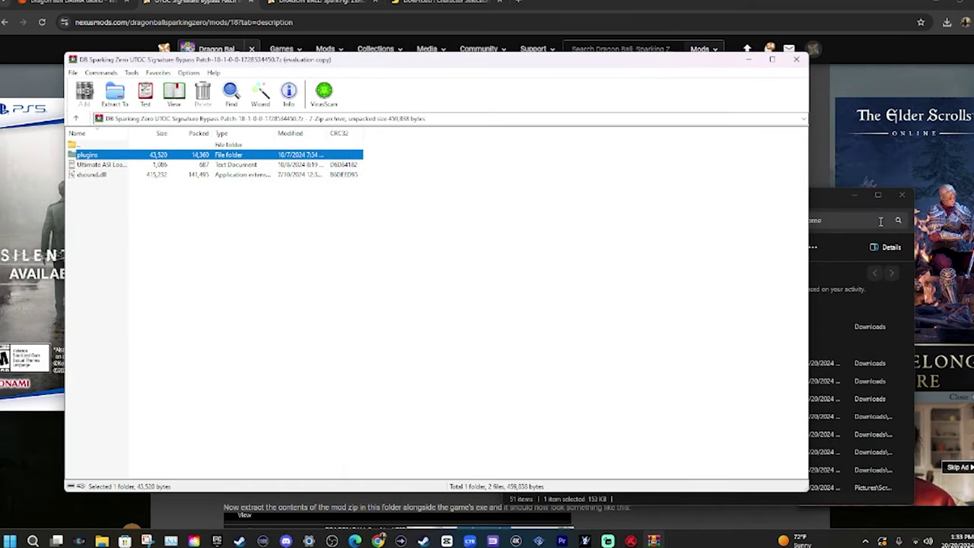
pyautogui.click(855, 195)
pyautogui.click(749, 59)
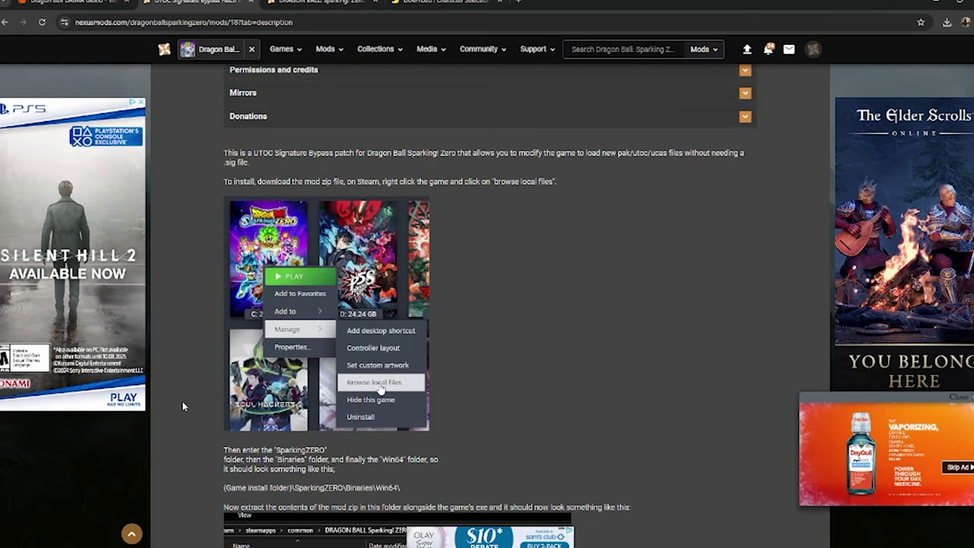
# Switch to Steam, browse the local files of DRAGON BALL: Sparking! ZERO, and move the folder window clear of the Steam window.
pyautogui.moveTo(522, 541)
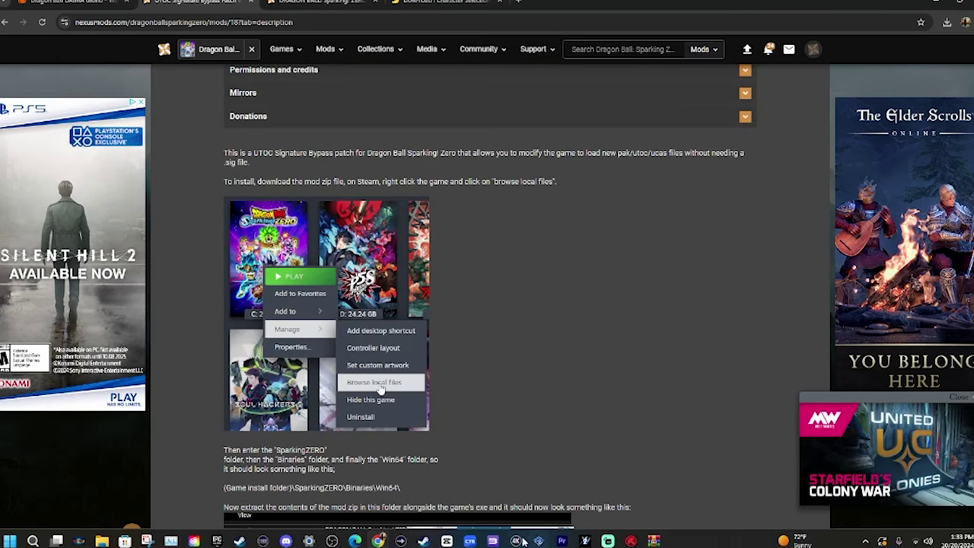
pyautogui.click(423, 540)
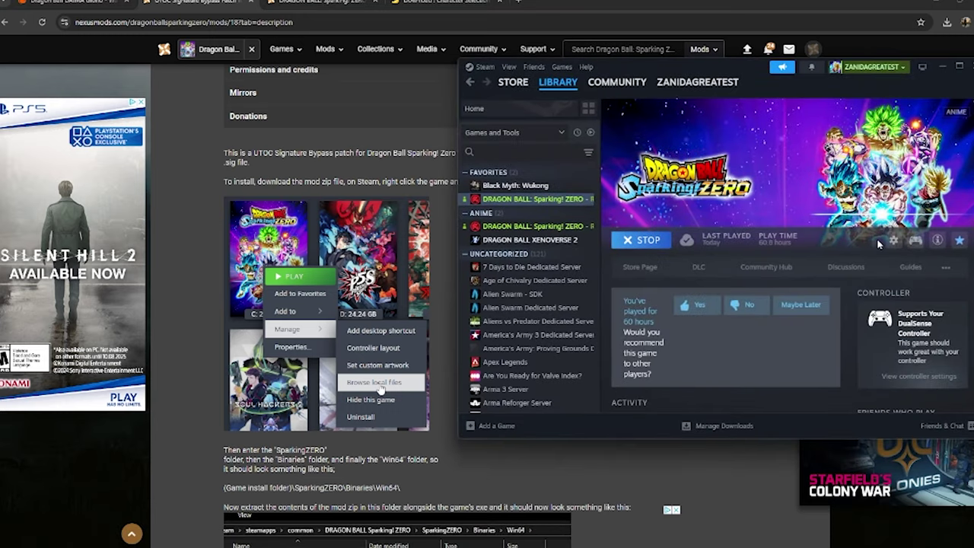
pyautogui.click(895, 240)
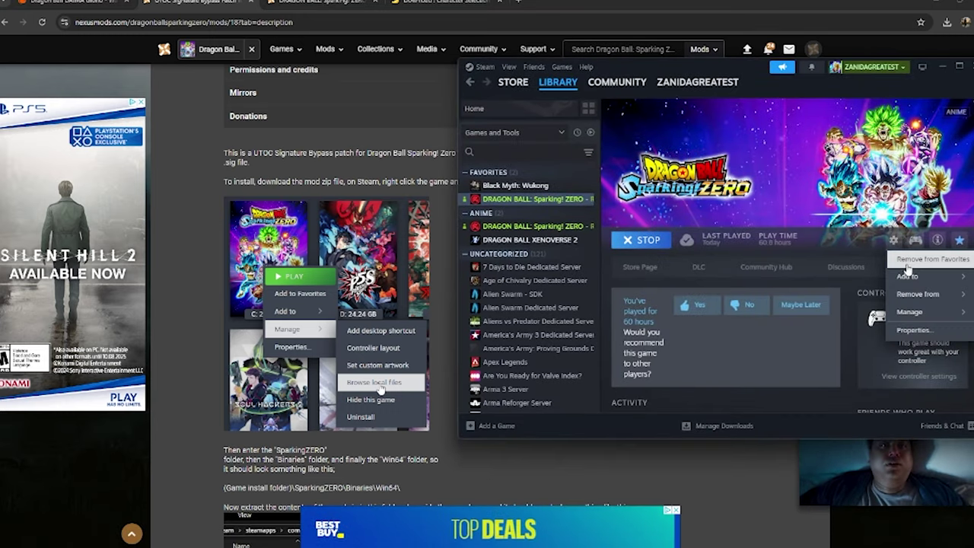
pyautogui.moveTo(911, 319)
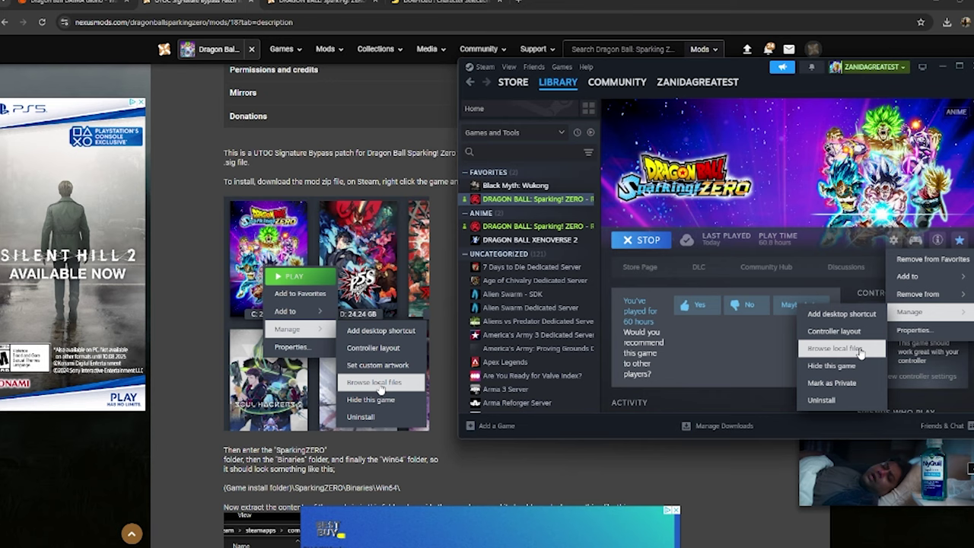
pyautogui.click(834, 348)
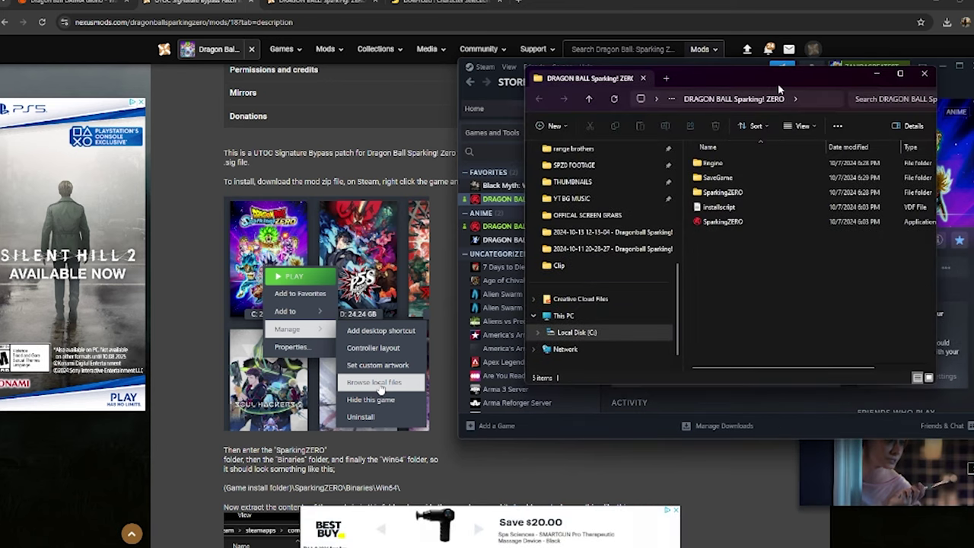
pyautogui.moveTo(779, 89); pyautogui.dragTo(253, 78)
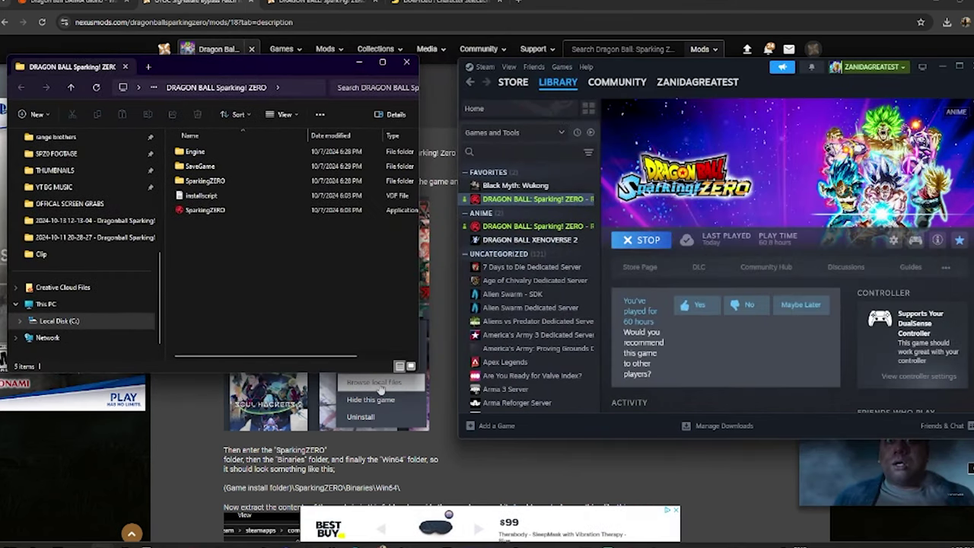
# Restore the bypass patch archive and arrange its window beside the DRAGON BALL Sparking! ZERO folder window.
pyautogui.moveTo(84, 542)
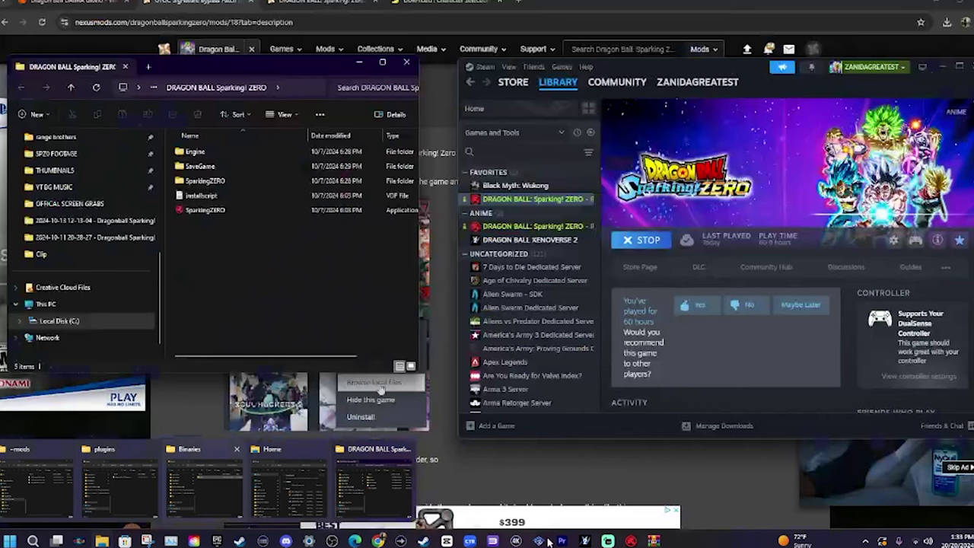
pyautogui.click(546, 541)
pyautogui.moveTo(465, 65); pyautogui.dragTo(581, 65)
pyautogui.moveTo(225, 66); pyautogui.dragTo(262, 204)
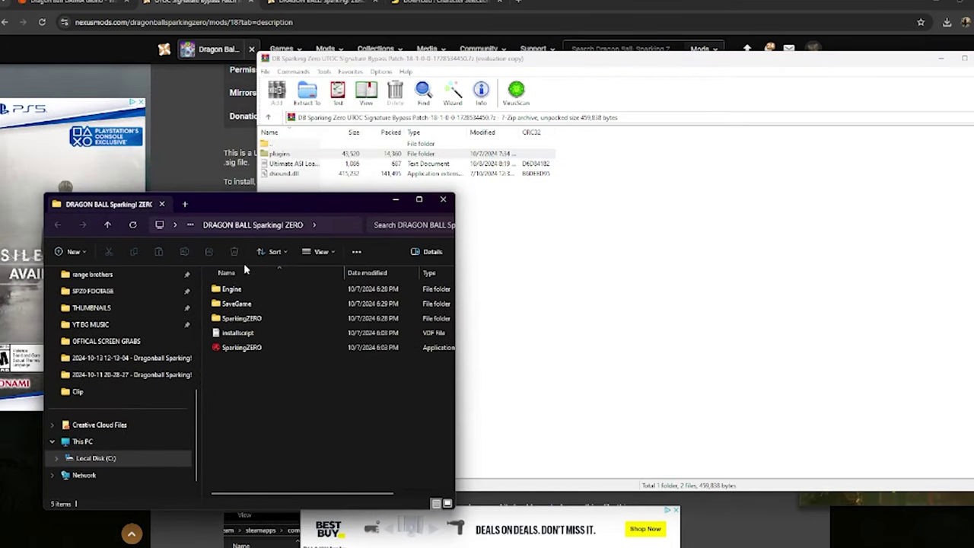
# Extract the archive's plugins folder to the DRAGON BALL Sparking! ZERO folder path under steamapps\common.
pyautogui.click(328, 231)
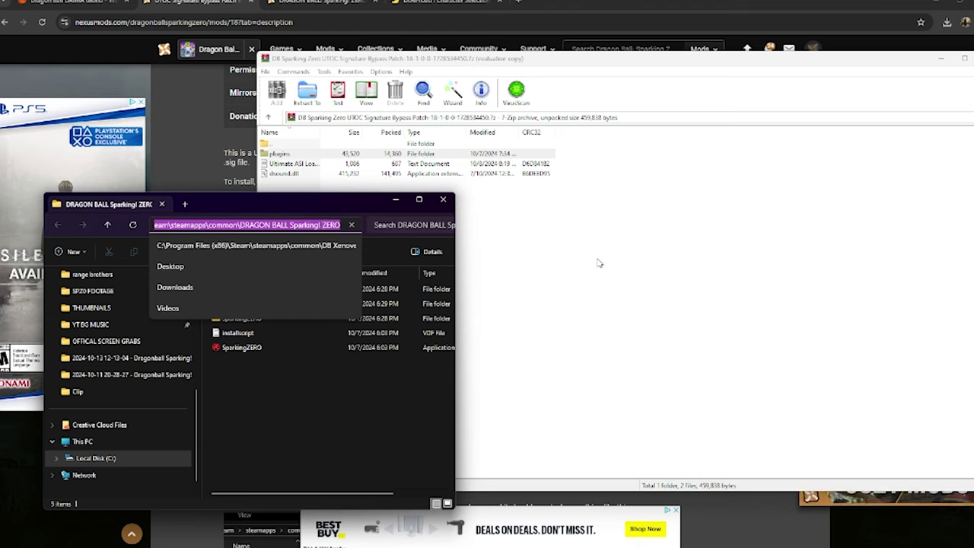
pyautogui.click(433, 171)
pyautogui.click(305, 154)
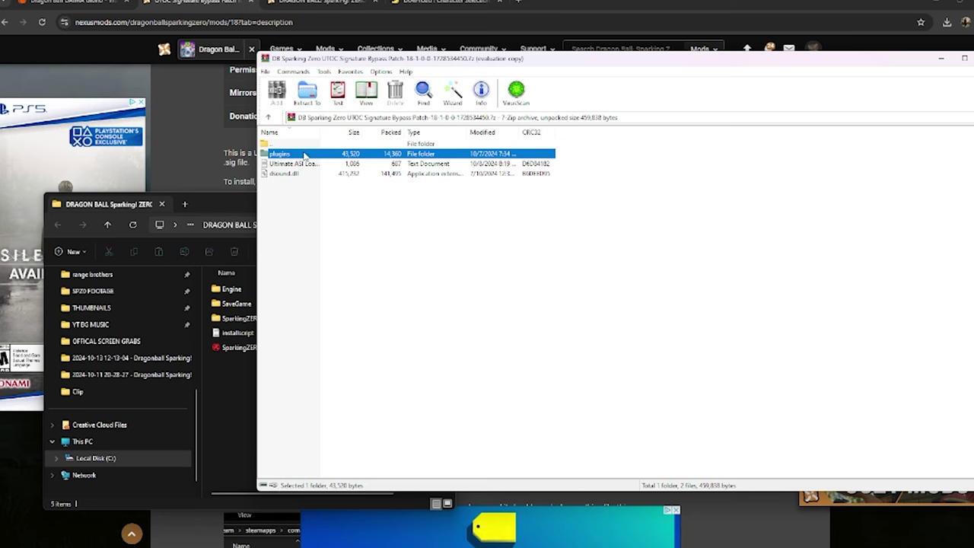
pyautogui.click(313, 99)
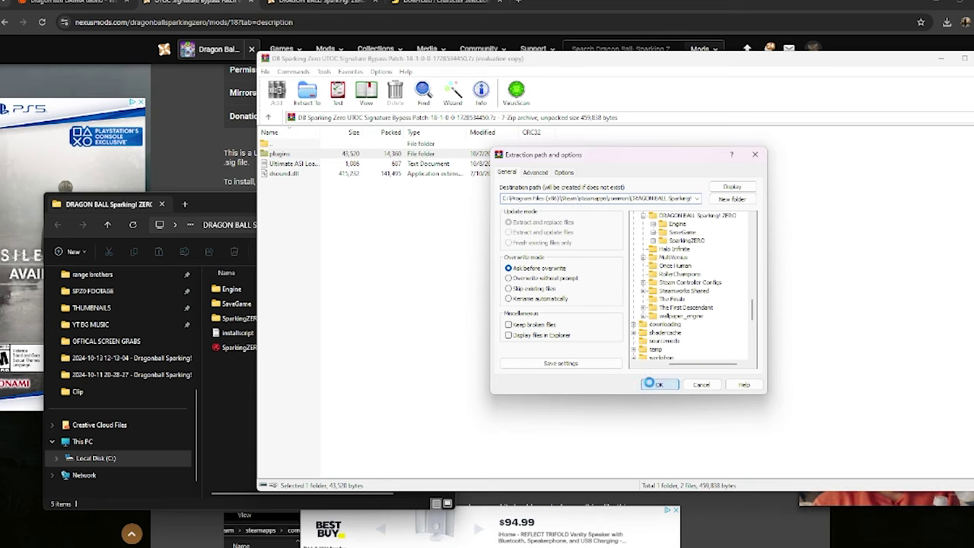
pyautogui.click(653, 384)
# Close the extra Home file window and bring Steam's library back up beside the game folder.
pyautogui.click(244, 416)
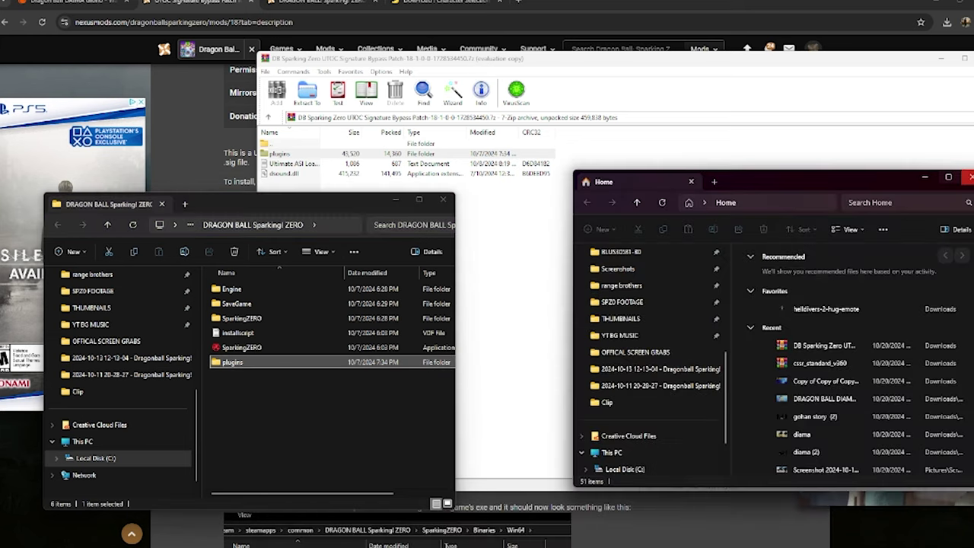
pyautogui.click(965, 177)
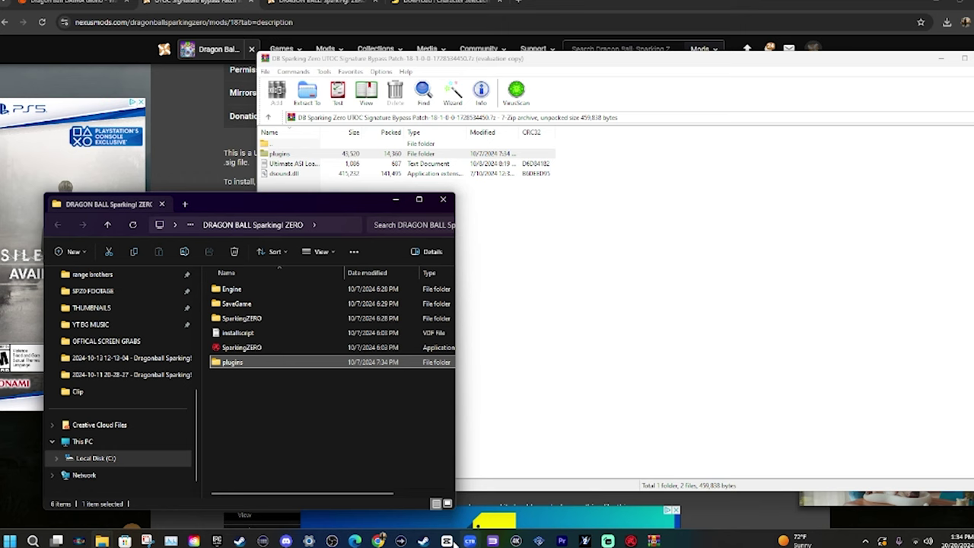
pyautogui.click(449, 541)
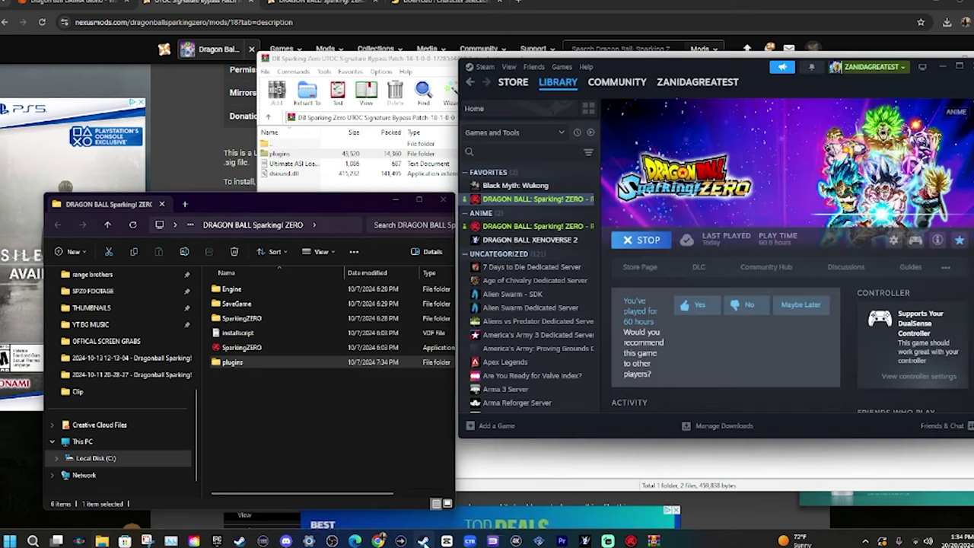
# Browse DRAGON BALL: Sparking! ZERO's local files from Steam, reposition the new folder window, and minimize Steam.
pyautogui.click(895, 241)
pyautogui.moveTo(940, 320)
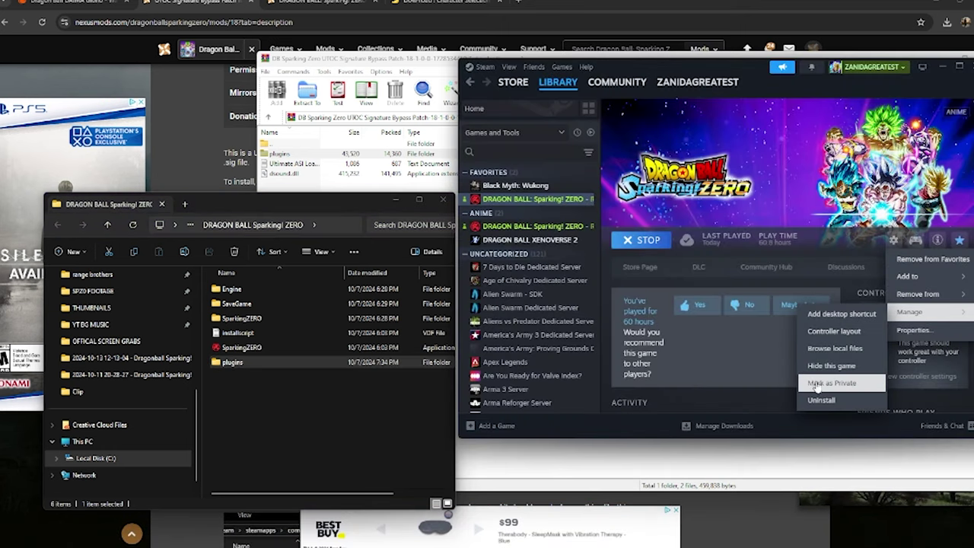
pyautogui.click(835, 347)
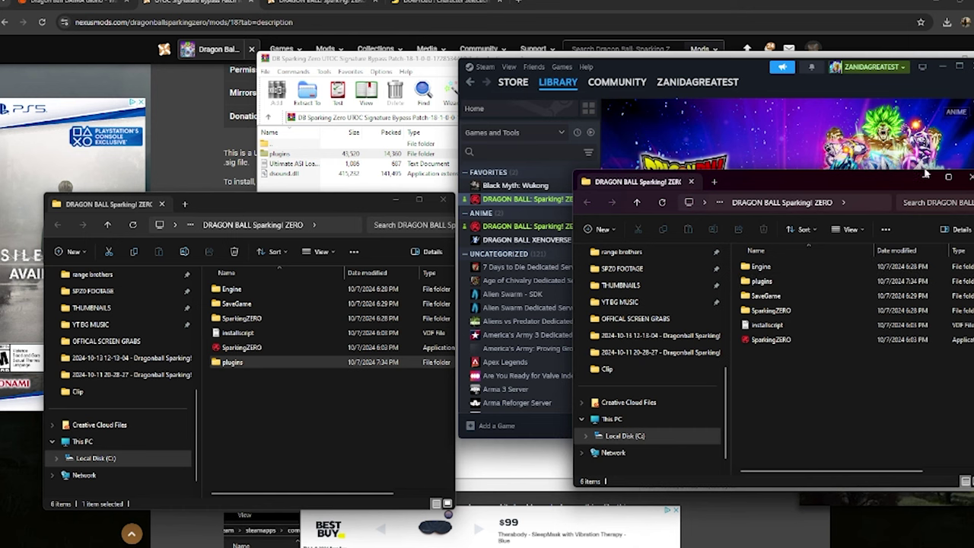
pyautogui.moveTo(924, 173); pyautogui.dragTo(888, 158)
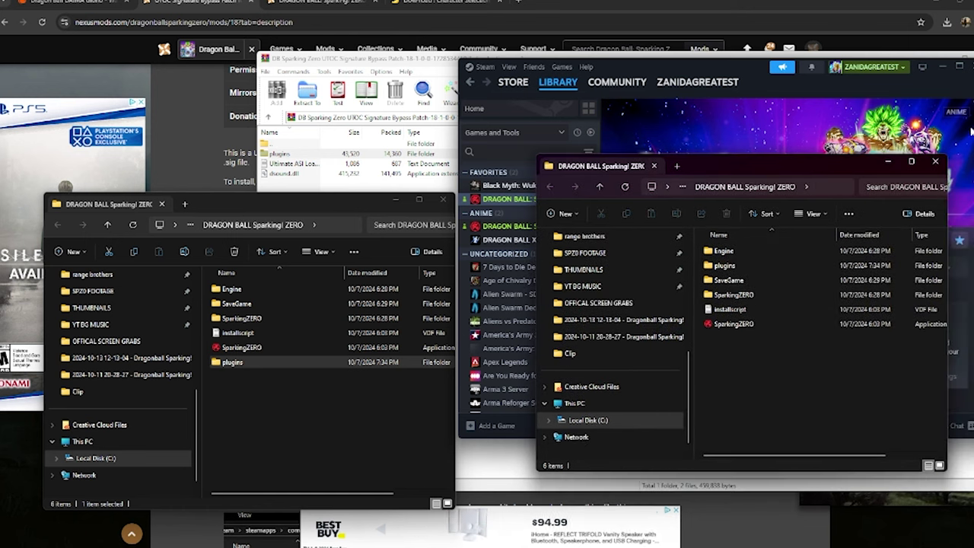
pyautogui.click(945, 66)
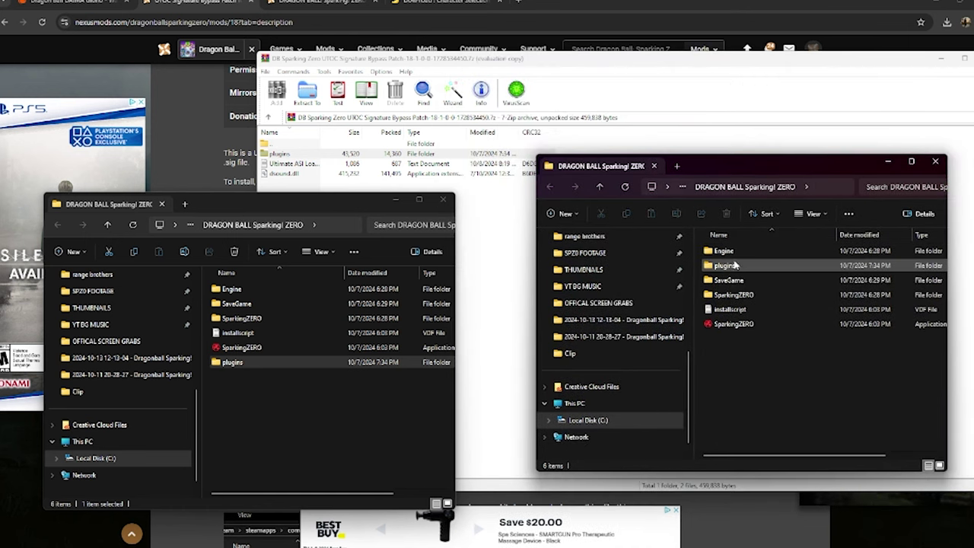
# In the newly opened game folder, go to SparkingZERO\Binaries\Win64 and bring the dsound.dll and plugins entries into view.
pyautogui.doubleClick(746, 296)
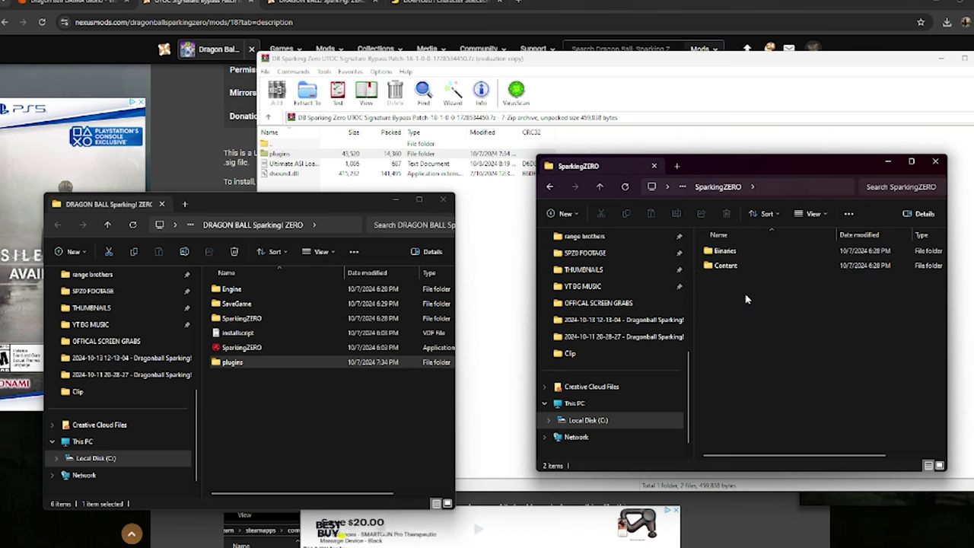
pyautogui.doubleClick(745, 251)
pyautogui.doubleClick(745, 251)
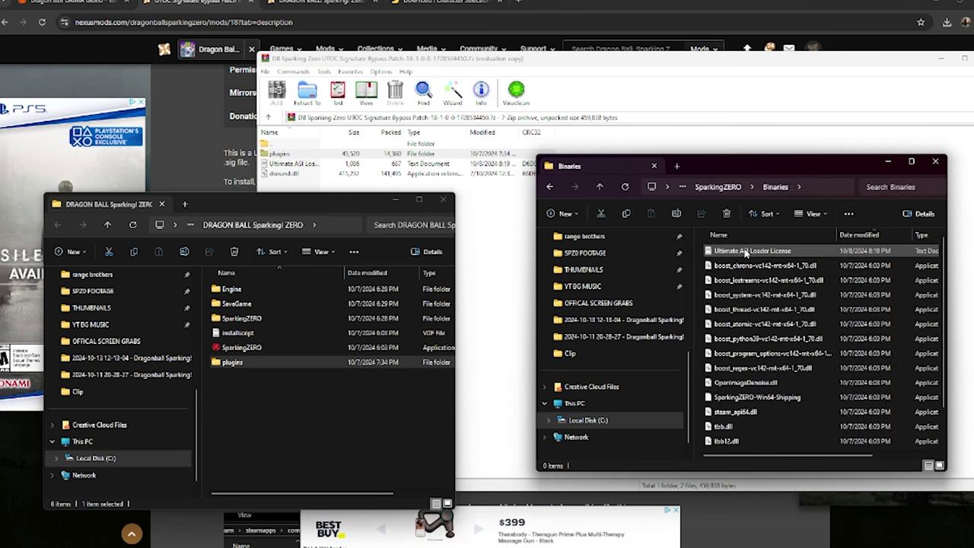
pyautogui.scroll(-2, 777, 368)
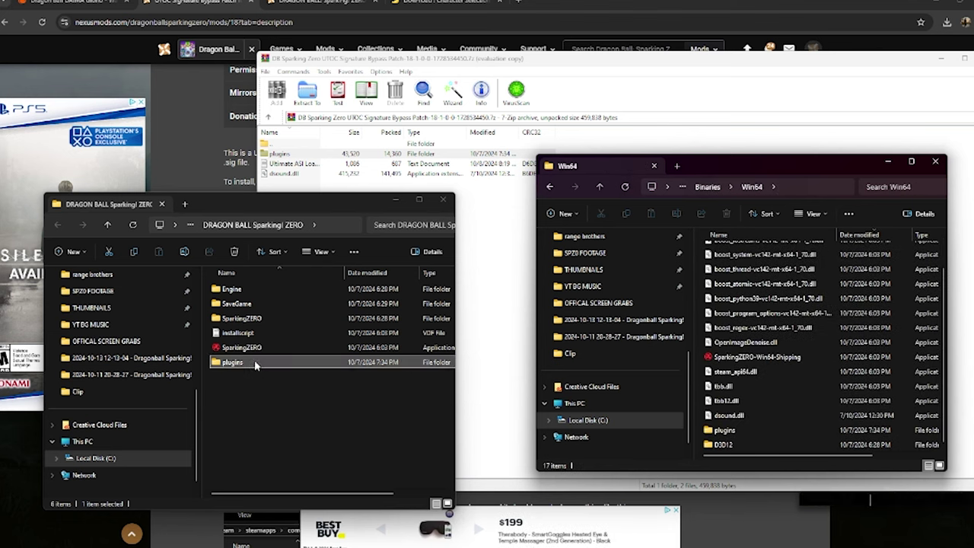
# Delete the misplaced plugins folder from the root of the DRAGON BALL Sparking! ZERO folder.
pyautogui.moveTo(254, 366); pyautogui.dragTo(232, 366)
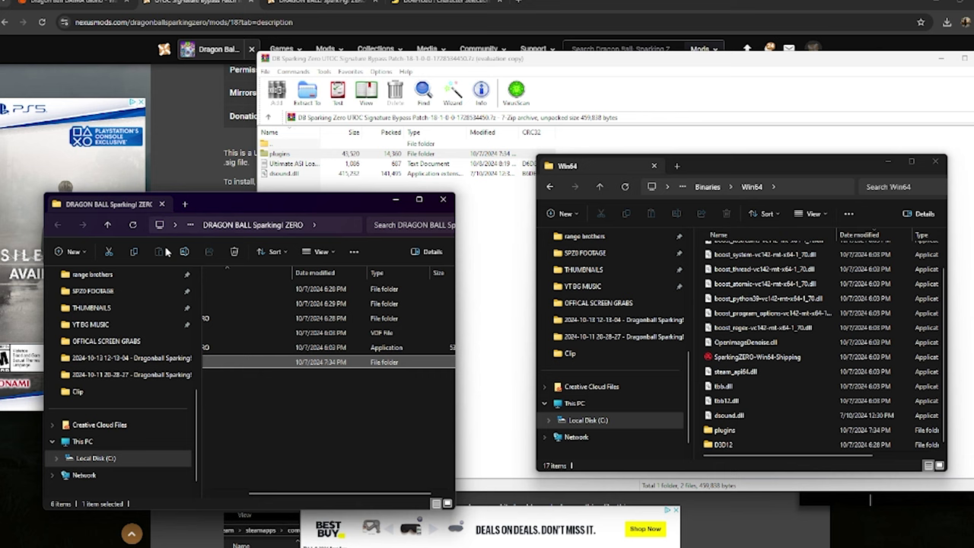
pyautogui.click(232, 254)
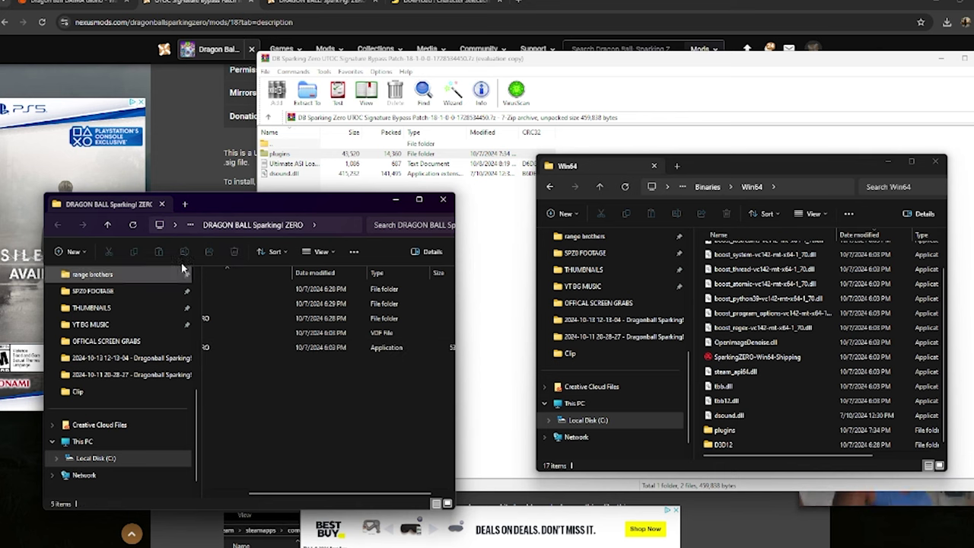
pyautogui.moveTo(268, 491); pyautogui.dragTo(230, 491)
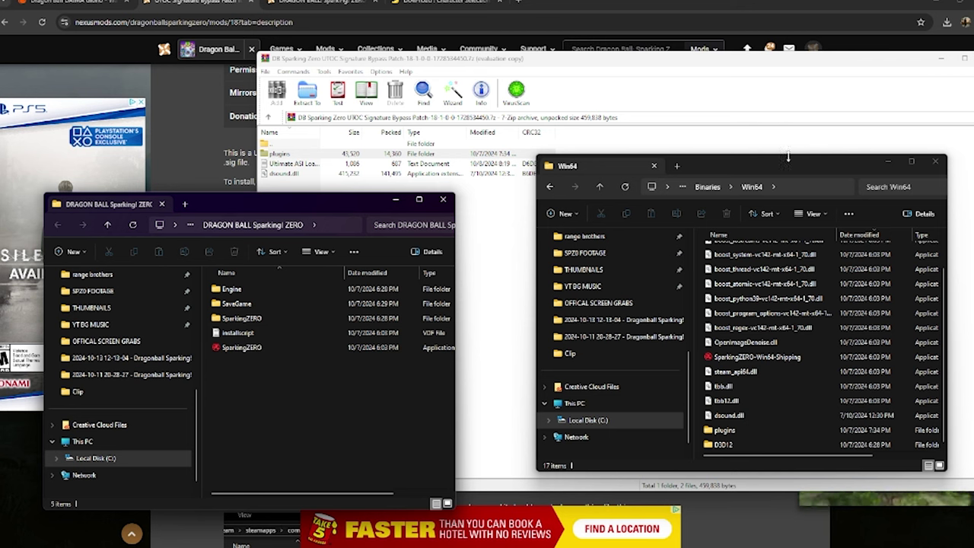
# Check the Win64 folder's full path against the patch archive and return to the bypass patch's mod page.
pyautogui.moveTo(794, 169); pyautogui.dragTo(789, 139)
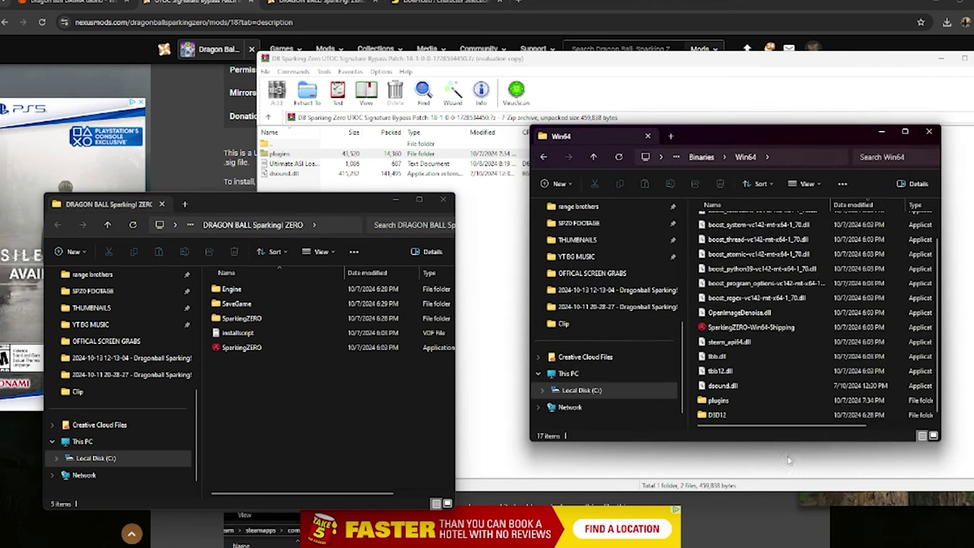
pyautogui.click(788, 159)
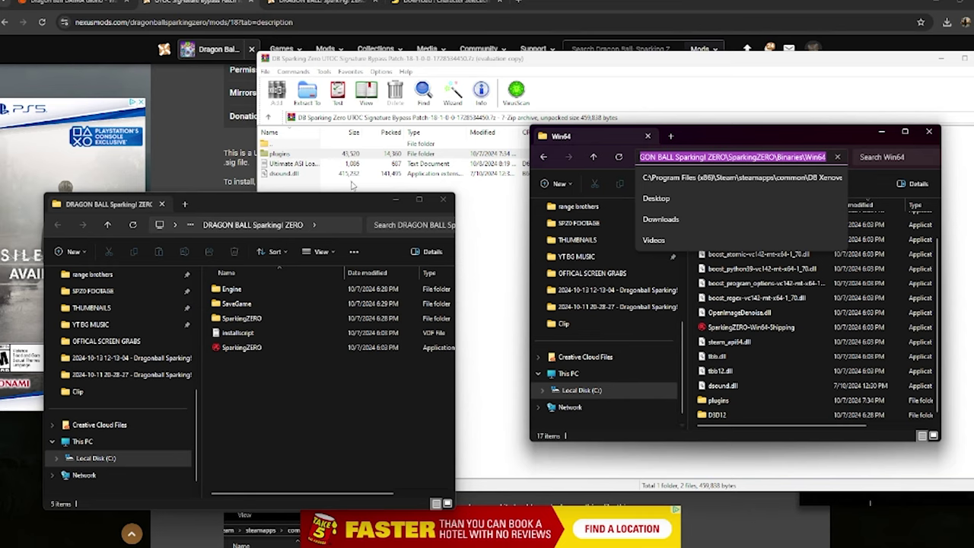
pyautogui.click(509, 267)
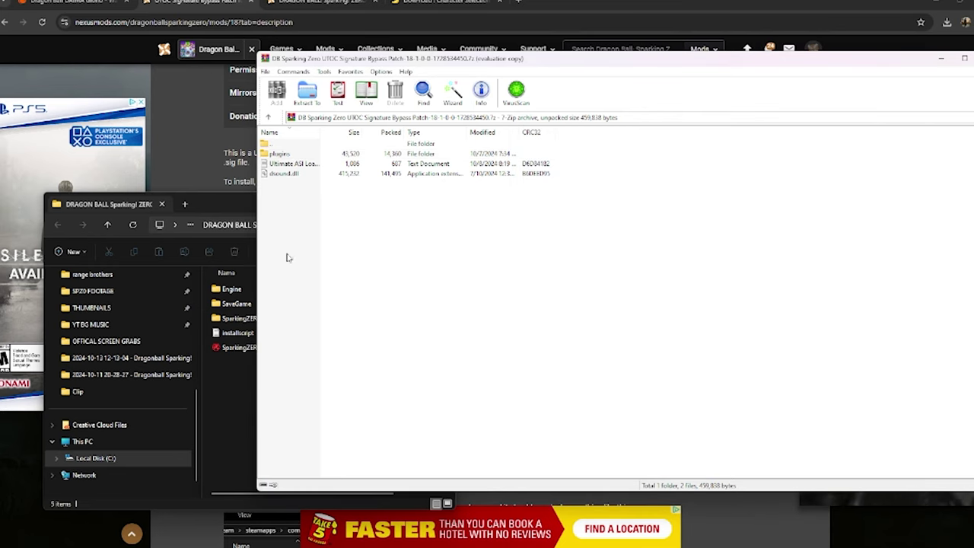
pyautogui.click(217, 422)
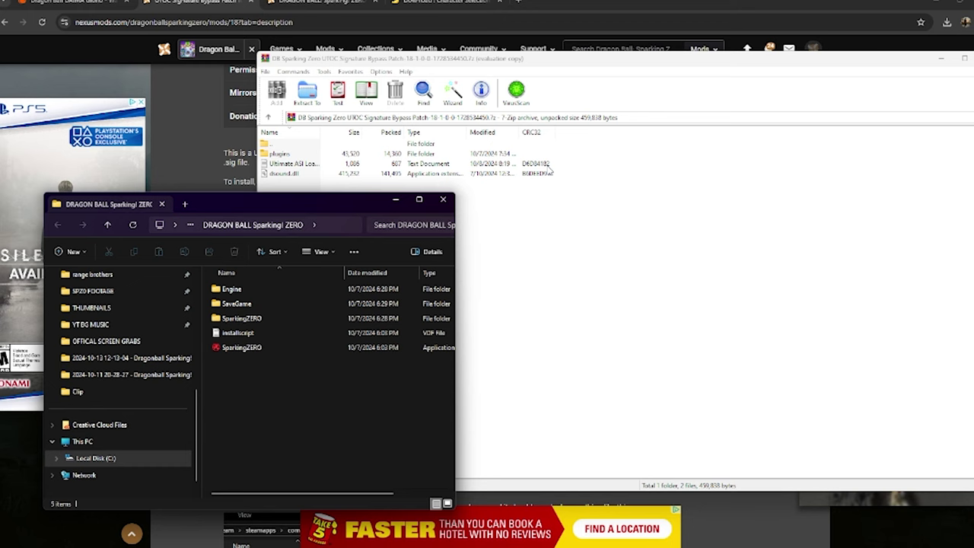
pyautogui.click(193, 159)
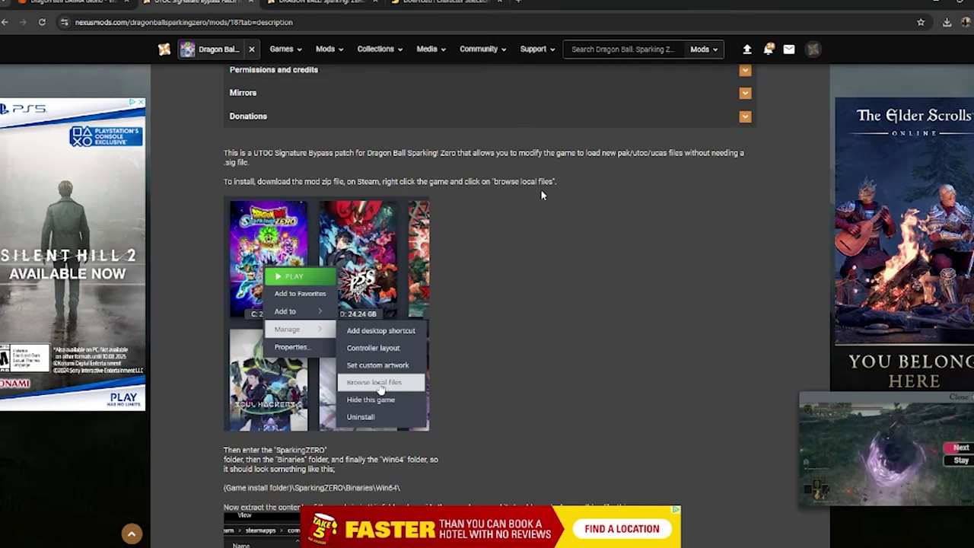
# Bring back the Win64 folder, inspect the contents of its plugins subfolder, and minimize the window.
pyautogui.moveTo(549, 543)
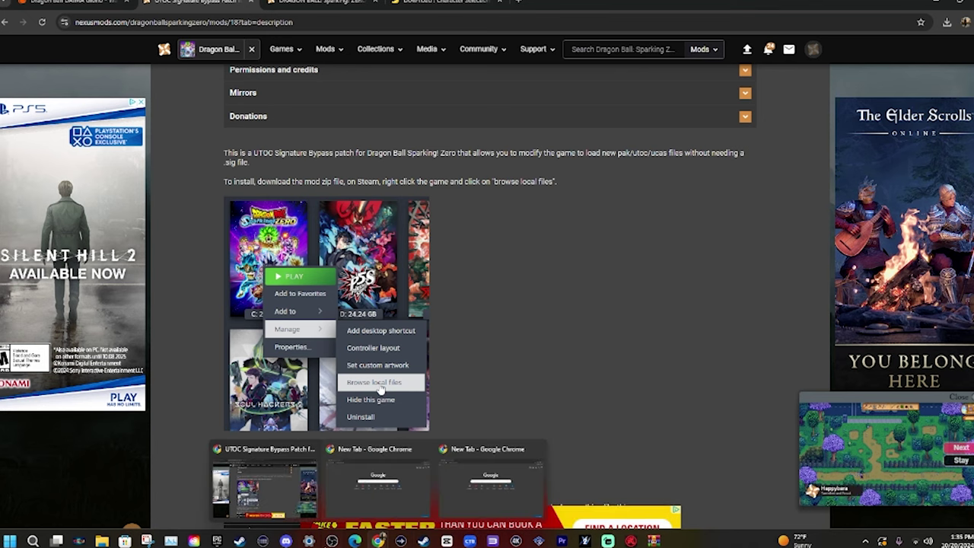
pyautogui.moveTo(104, 542)
pyautogui.click(440, 474)
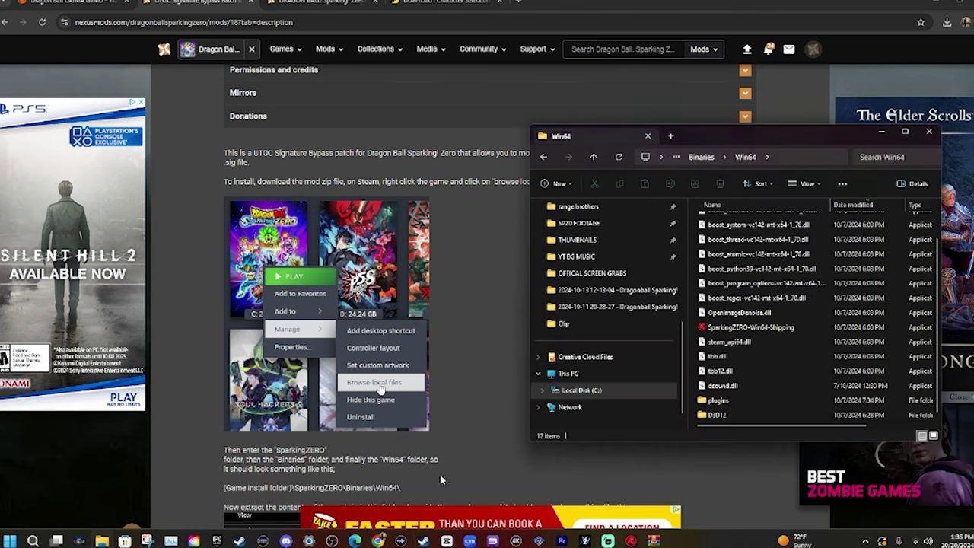
pyautogui.doubleClick(730, 405)
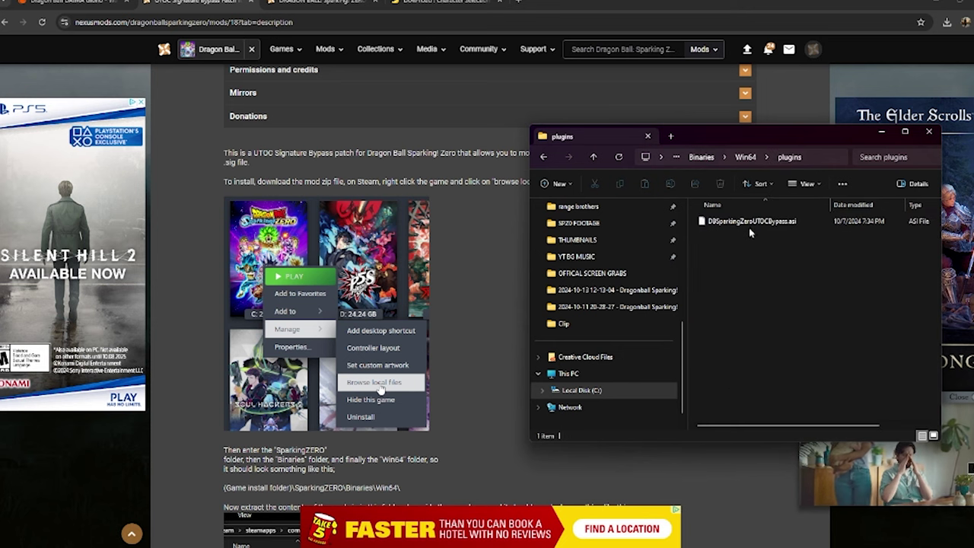
pyautogui.hotkey('alt', 'Left')
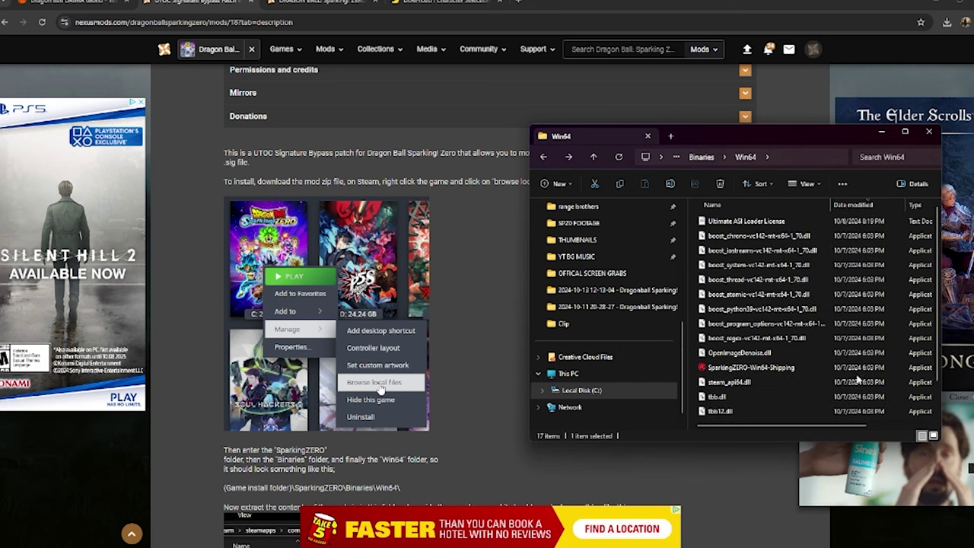
pyautogui.click(880, 132)
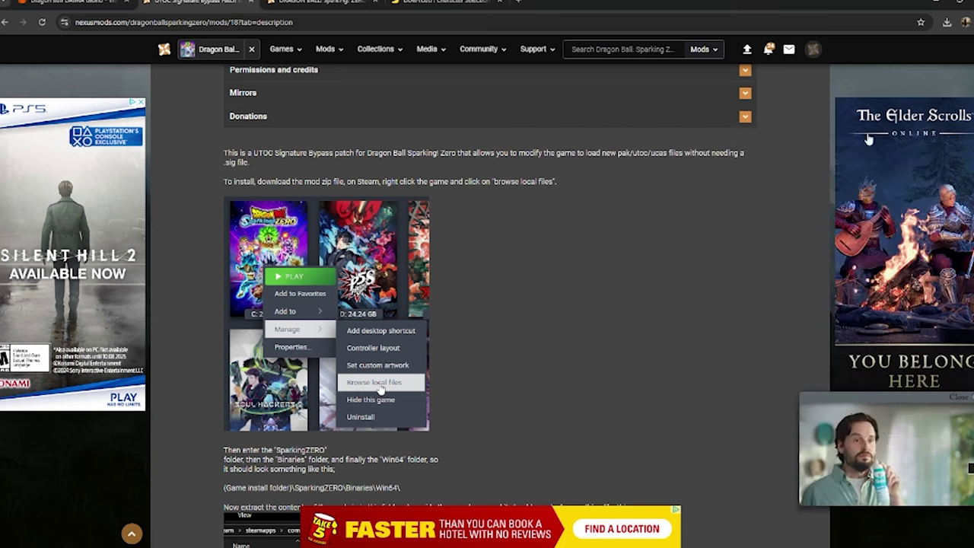
# Switch to GameBanana's Character Selection Screen Revamped download page and review its files and installation instructions.
pyautogui.scroll(10, 528, 248)
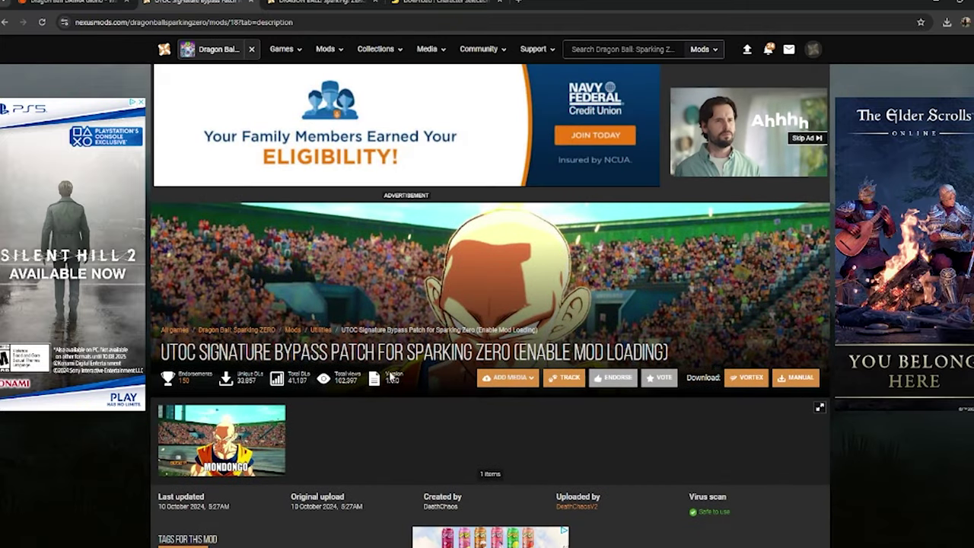
pyautogui.click(441, 3)
pyautogui.scroll(-3, 447, 305)
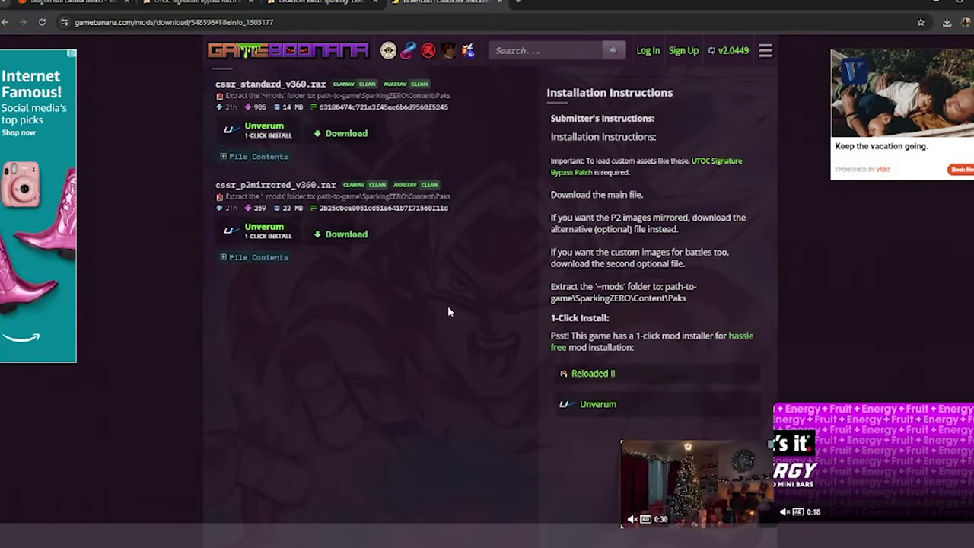
pyautogui.scroll(3, 460, 317)
pyautogui.scroll(3, 460, 317)
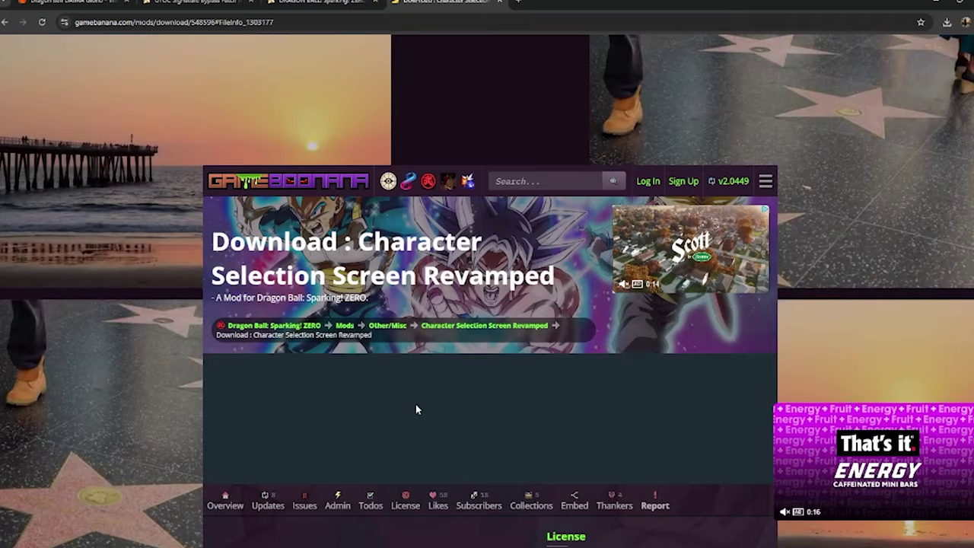
pyautogui.scroll(-4, 525, 404)
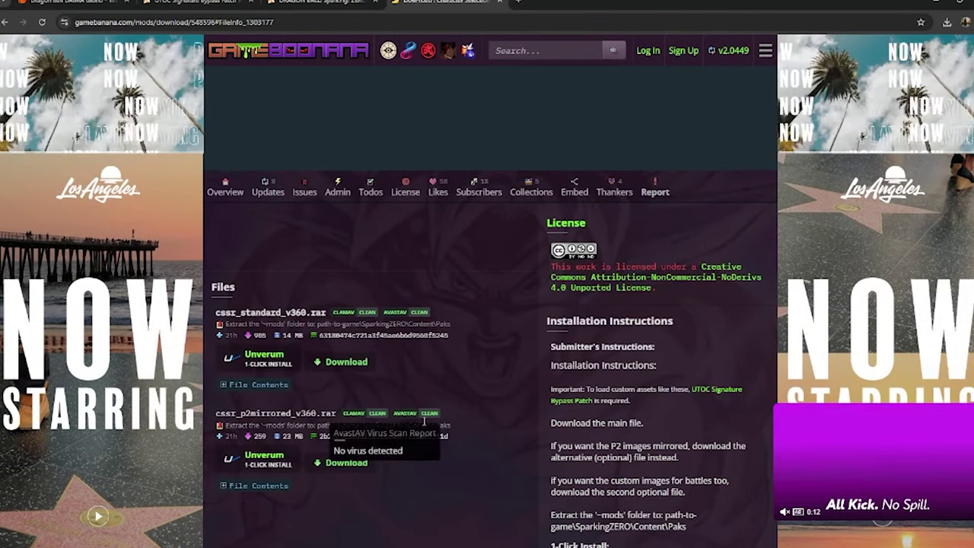
pyautogui.scroll(-2, 416, 417)
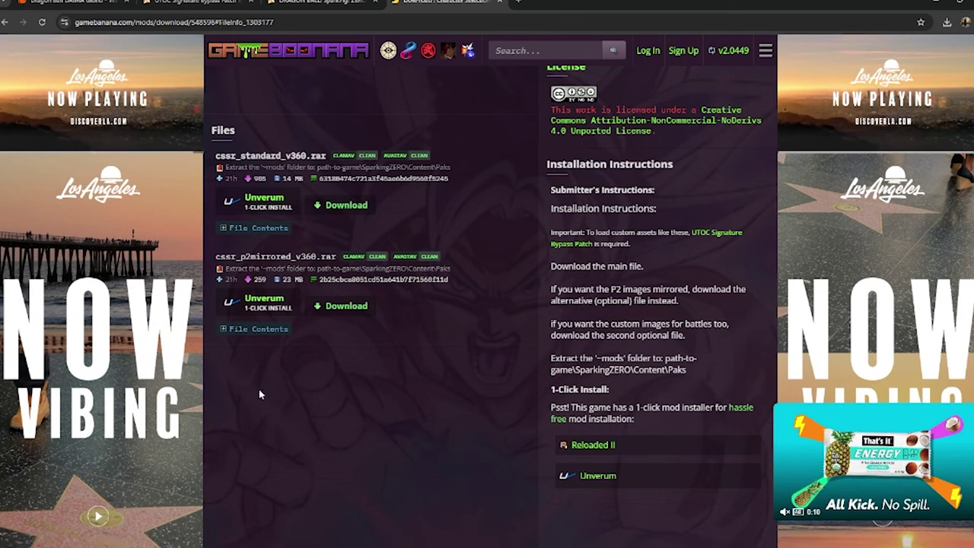
# Open the downloaded cssr_standard_v360.rar archive, dismiss the licence notice, and move its window fully into view.
pyautogui.moveTo(379, 539)
pyautogui.click(946, 21)
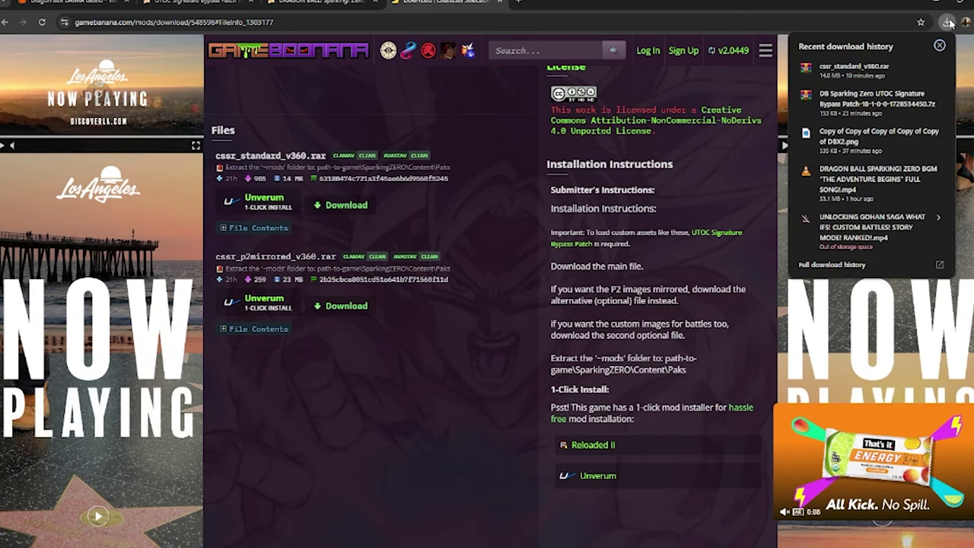
pyautogui.click(844, 72)
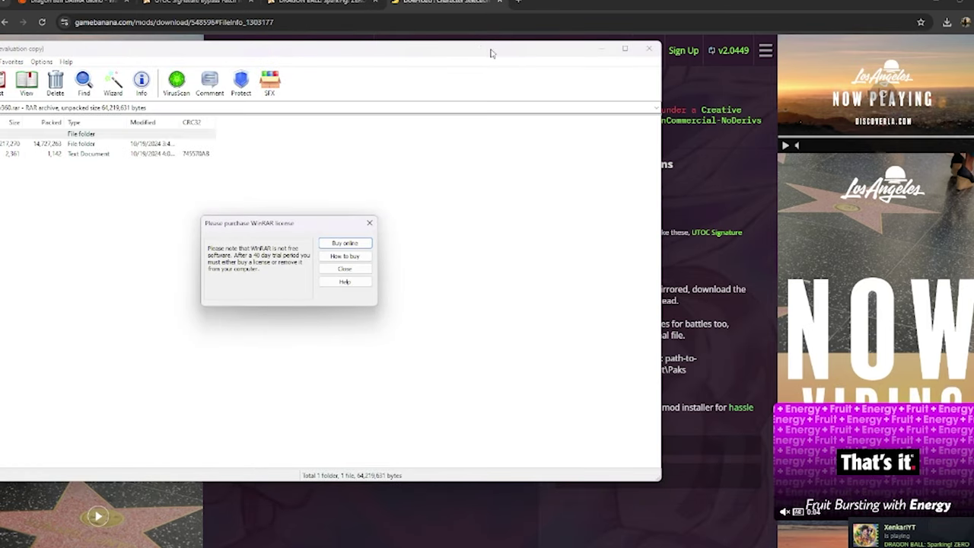
pyautogui.click(329, 269)
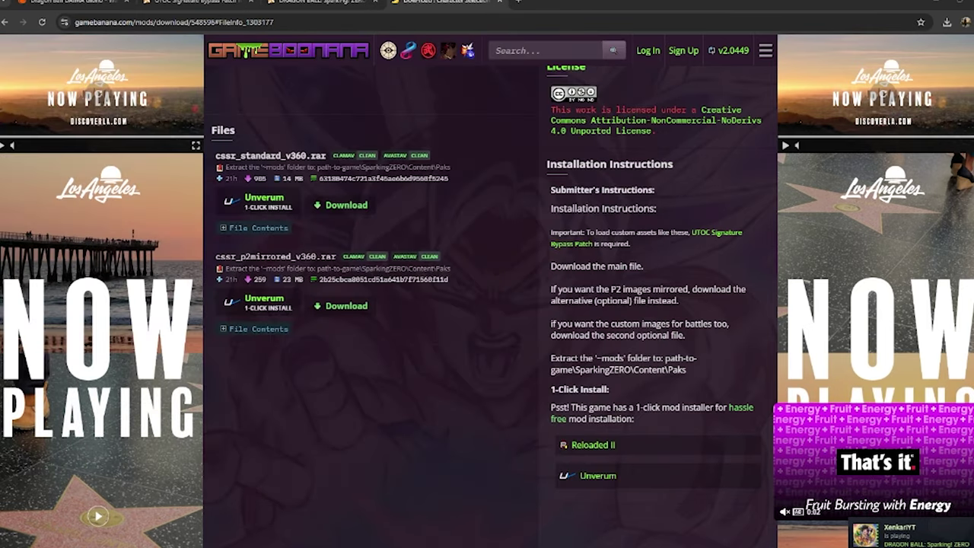
pyautogui.moveTo(0, 43); pyautogui.dragTo(471, 64)
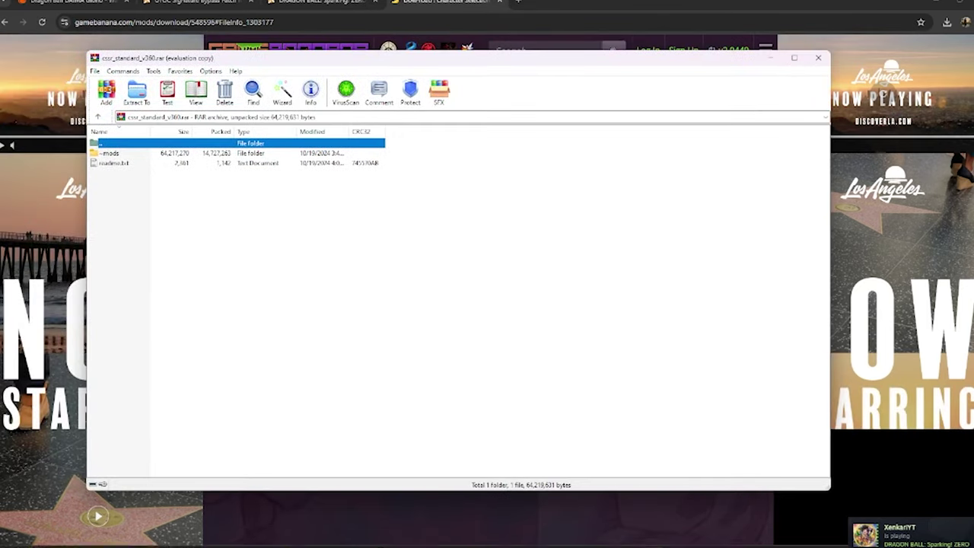
# Bring up the DRAGON BALL Sparking! ZERO folder window and place it beside the archive's file list.
pyautogui.click(101, 540)
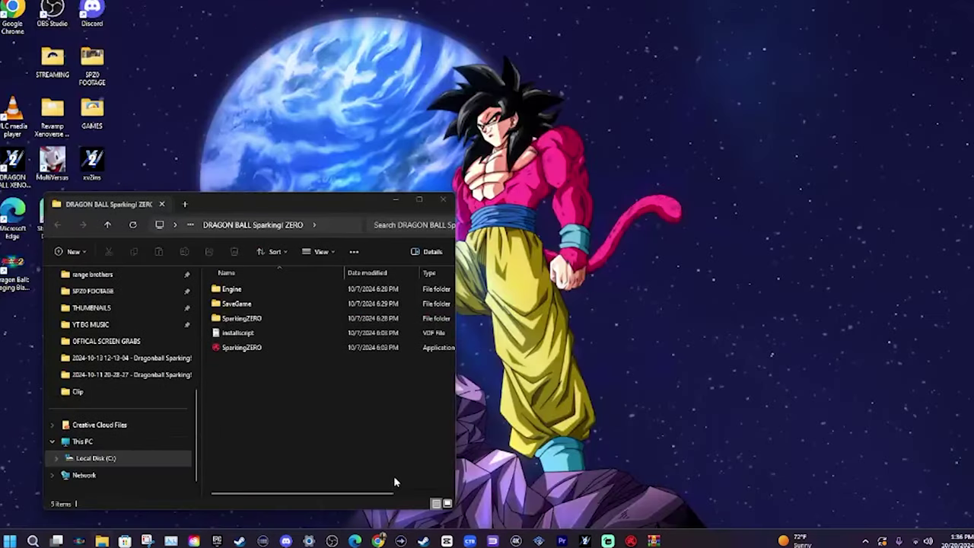
pyautogui.click(393, 476)
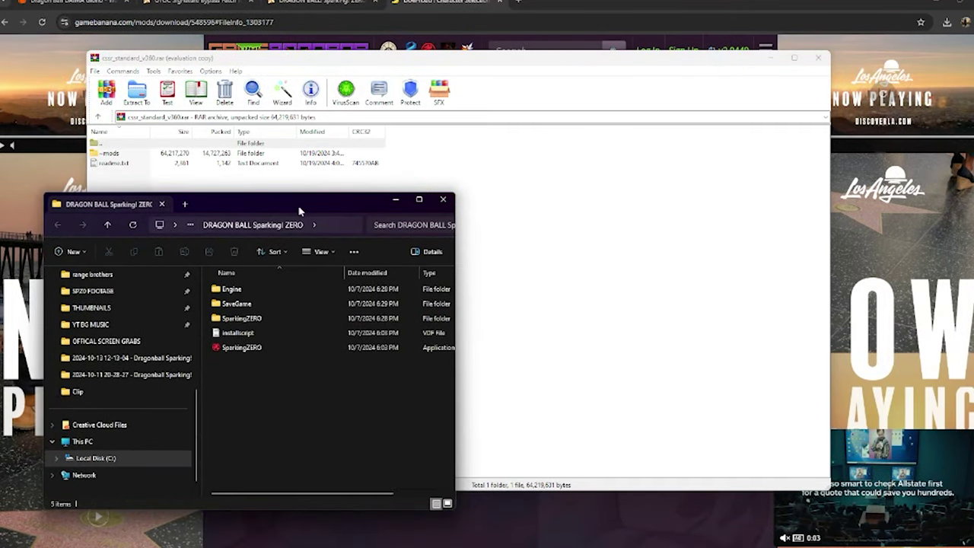
pyautogui.moveTo(303, 203); pyautogui.dragTo(798, 82)
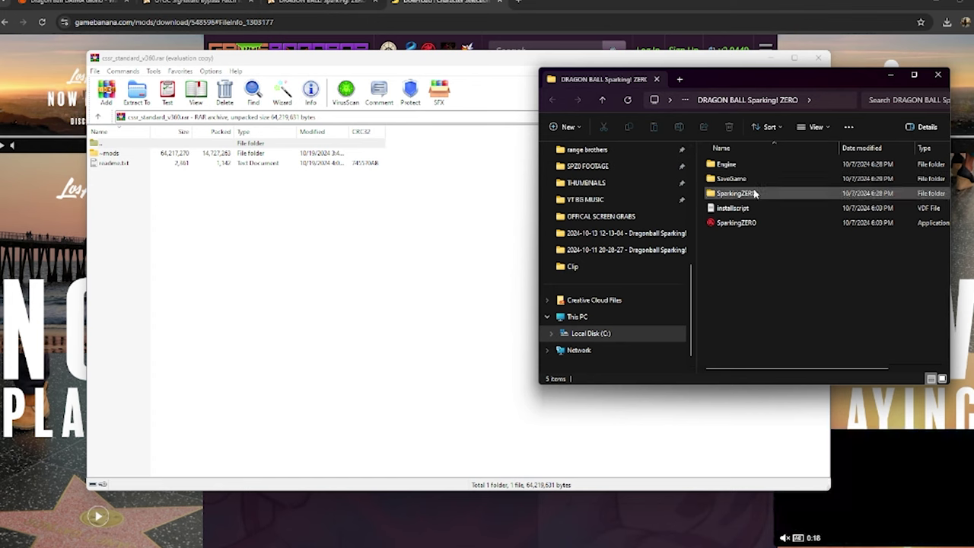
# Go to SparkingZERO\Content\Paks in the game folder and select the ~mods folder.
pyautogui.doubleClick(754, 192)
pyautogui.doubleClick(747, 176)
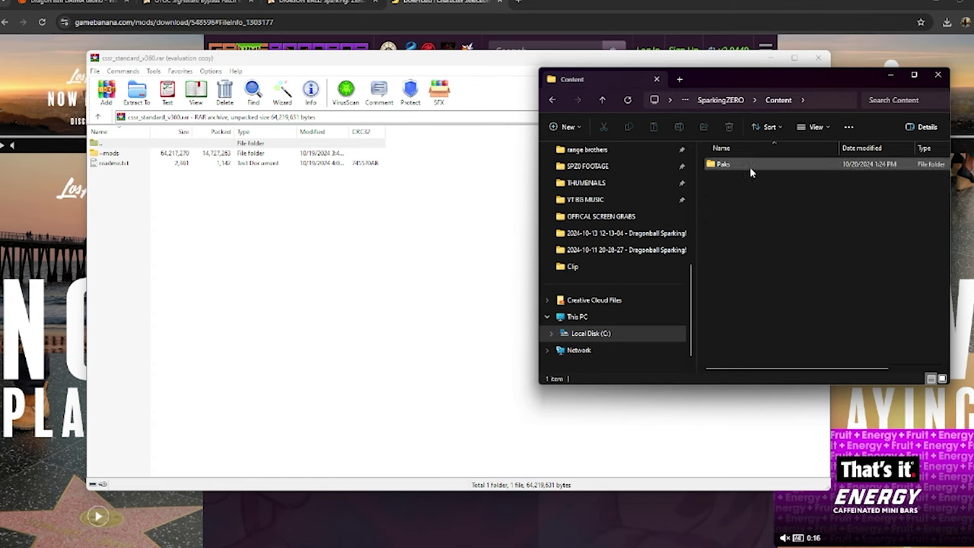
pyautogui.doubleClick(749, 167)
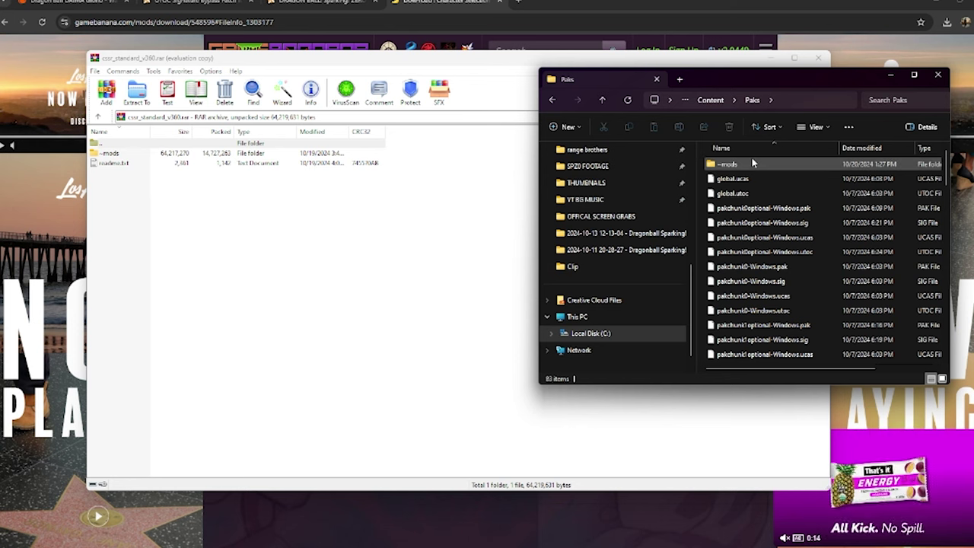
pyautogui.click(751, 163)
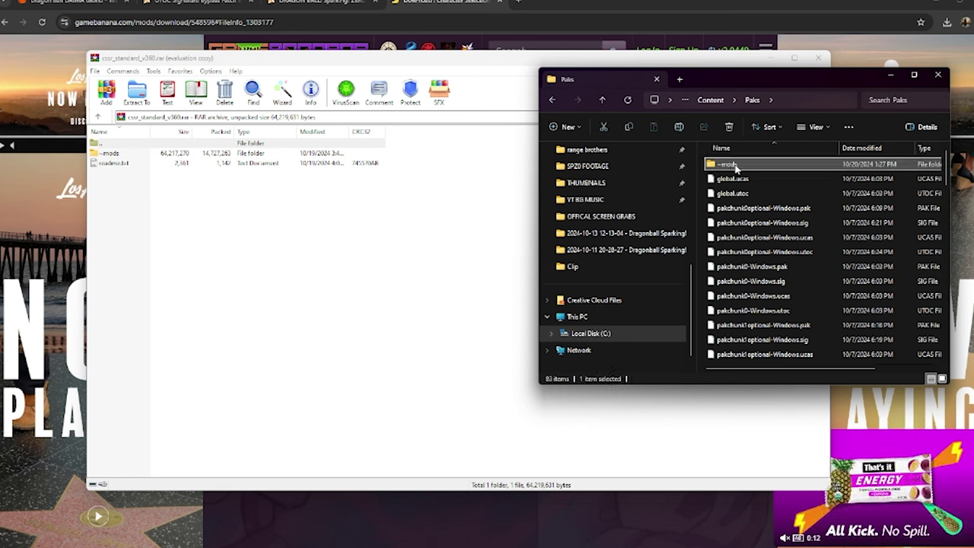
# Create a new folder inside the game's Paks folder.
pyautogui.click(565, 126)
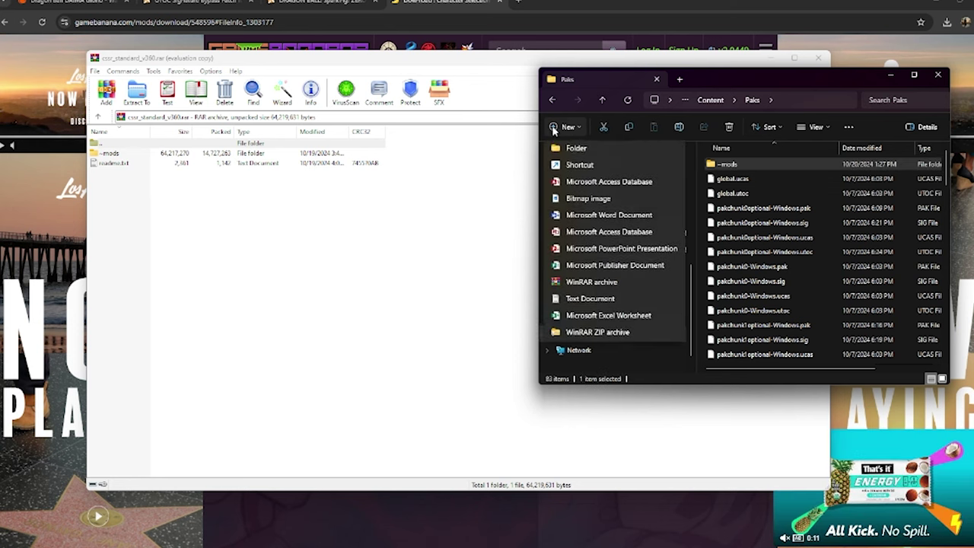
pyautogui.click(620, 152)
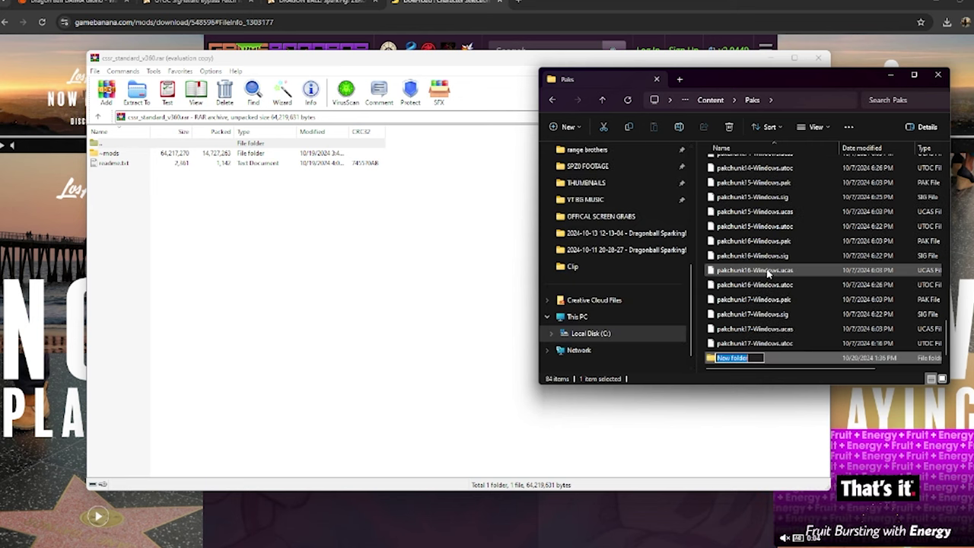
pyautogui.scroll(20, 775, 332)
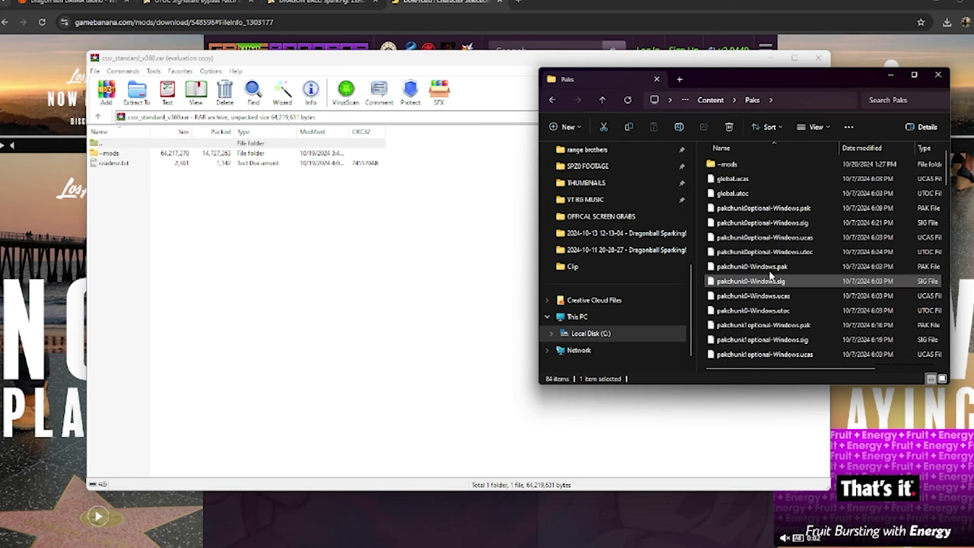
pyautogui.scroll(-3, 767, 277)
pyautogui.scroll(5, 765, 275)
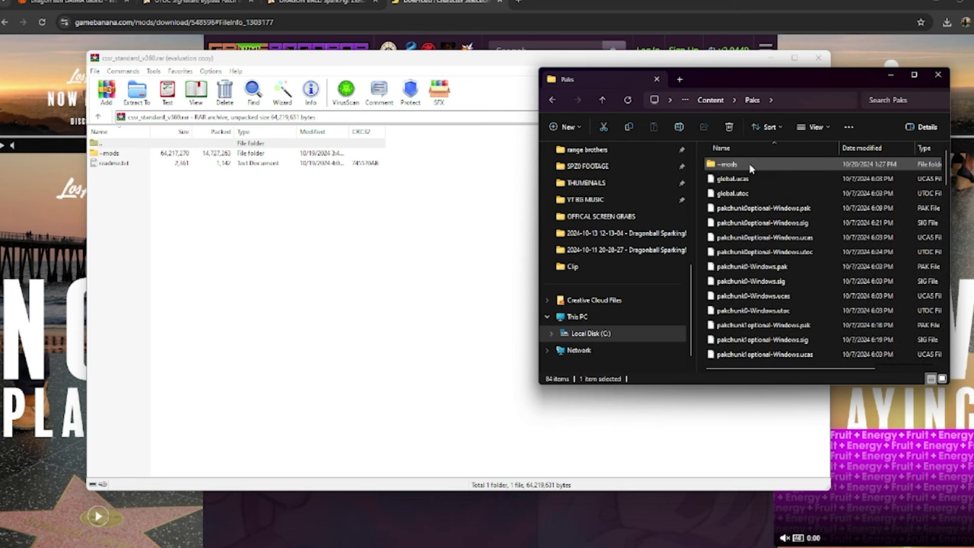
# Delete the empty new folder from Paks.
pyautogui.scroll(-8, 769, 268)
pyautogui.scroll(-12, 768, 268)
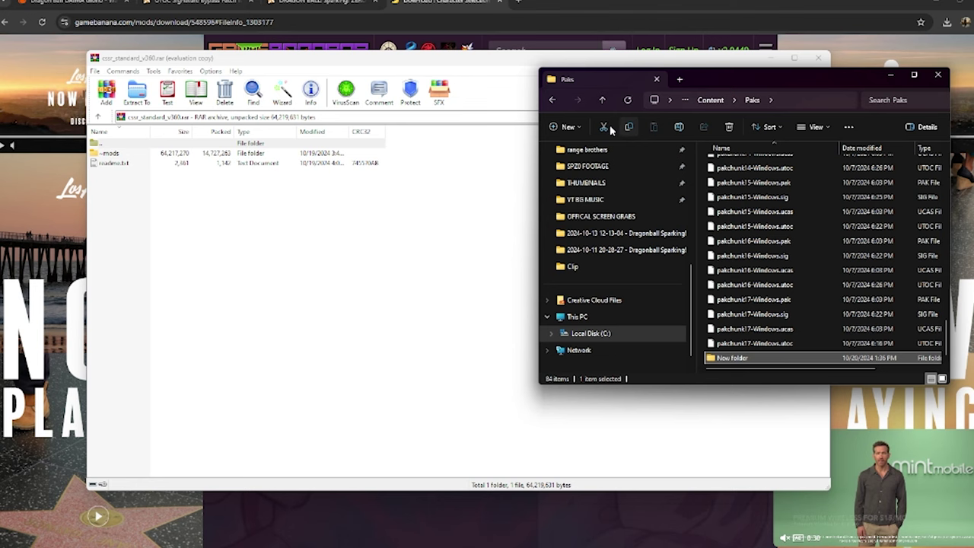
pyautogui.click(729, 127)
pyautogui.scroll(15, 775, 229)
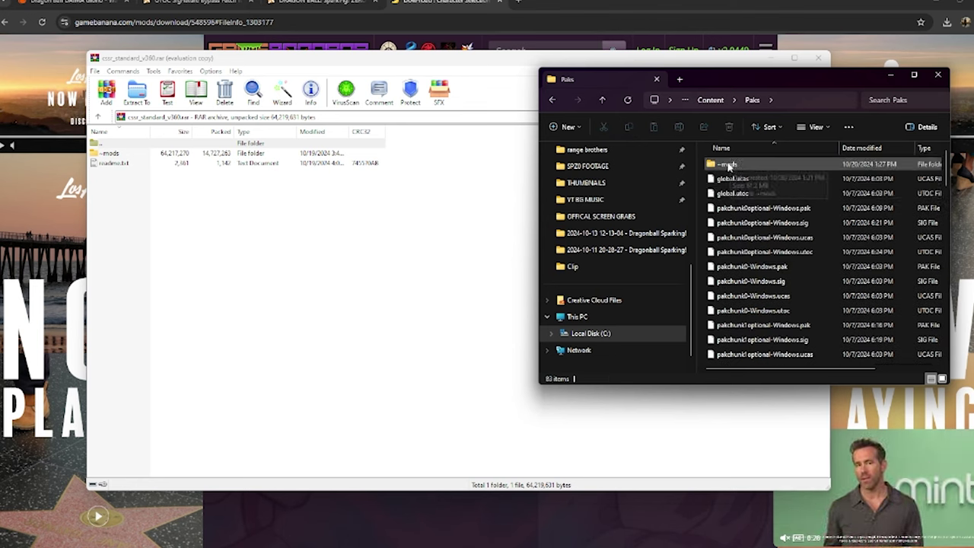
# Open the ~mods folder in Paks and check the nested ~mods folder inside it.
pyautogui.doubleClick(729, 166)
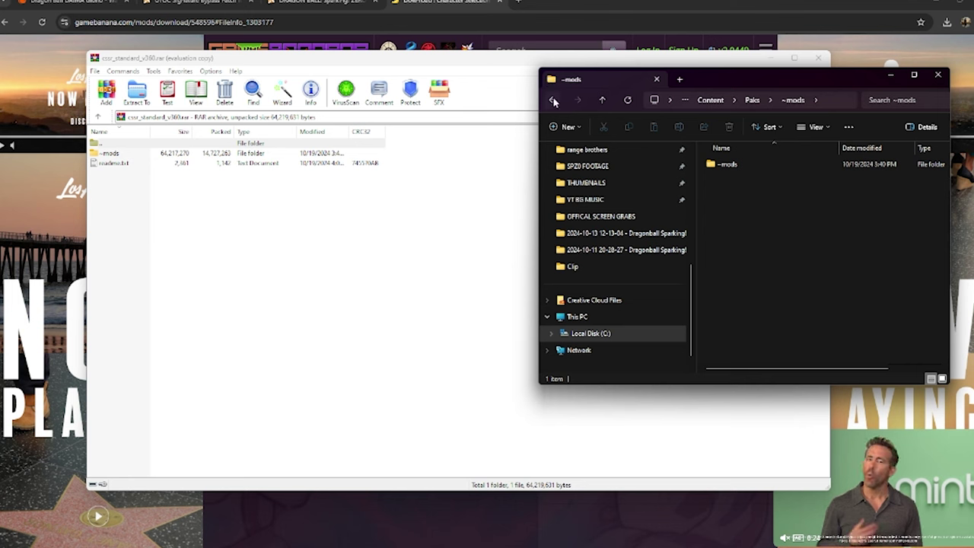
pyautogui.click(553, 101)
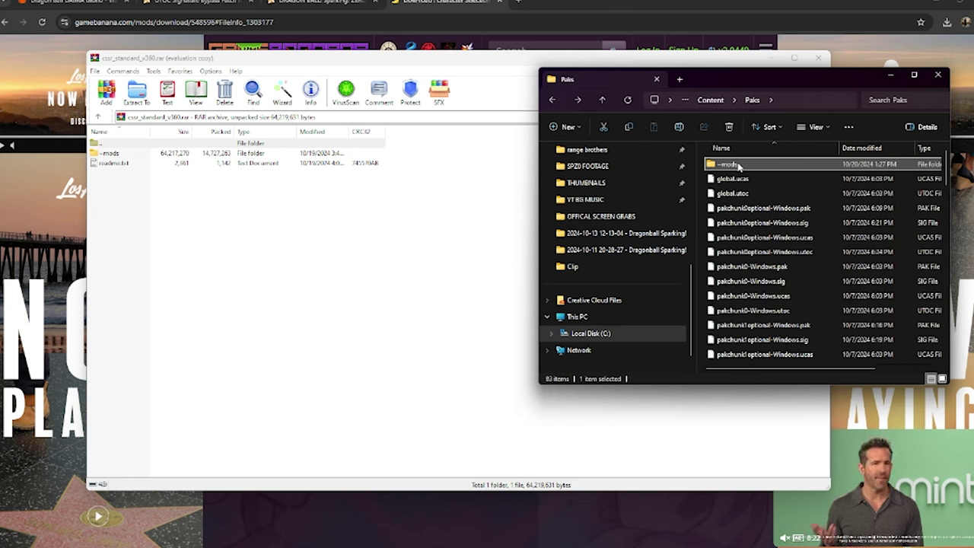
pyautogui.click(734, 165)
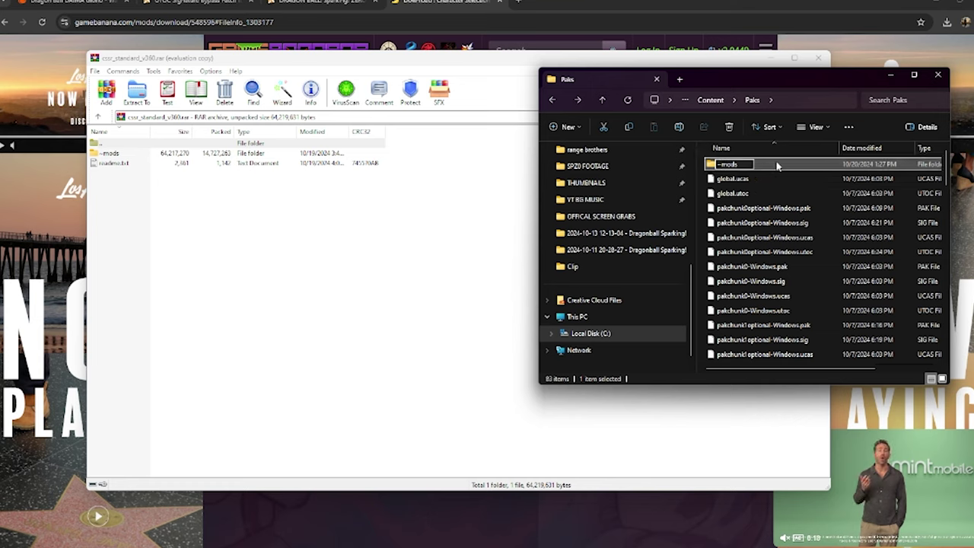
pyautogui.doubleClick(780, 165)
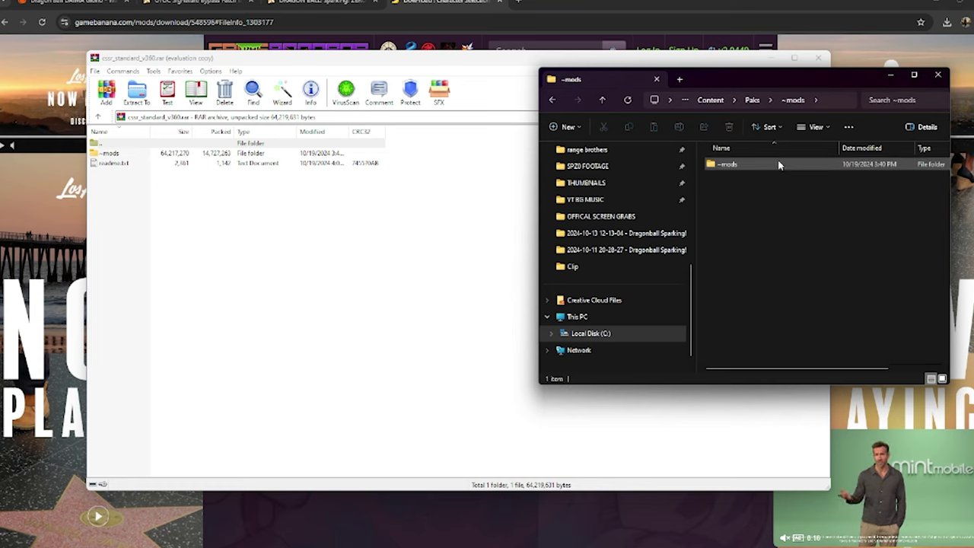
pyautogui.doubleClick(779, 164)
pyautogui.click(552, 101)
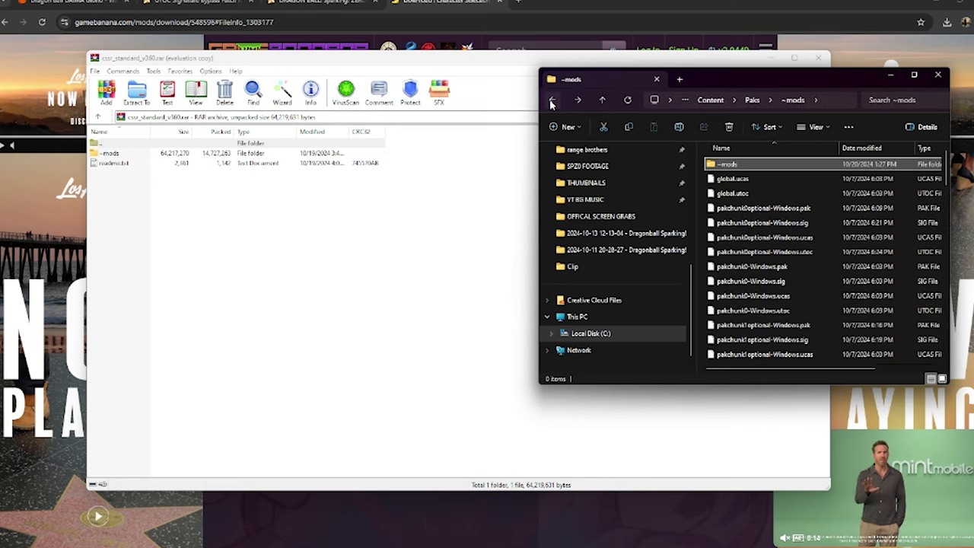
pyautogui.click(578, 100)
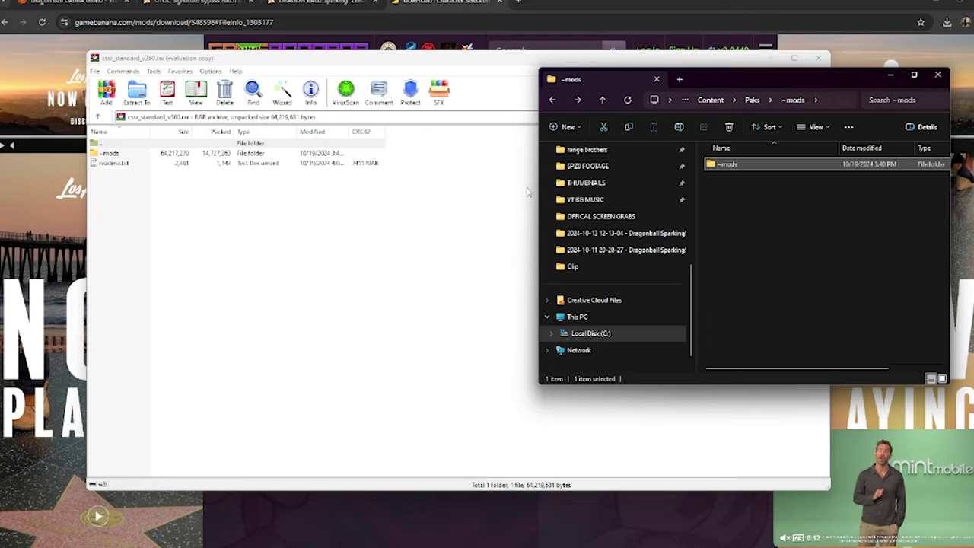
# Select the ~mods folder in the cssr_standard_v360.rar archive and open its extraction options.
pyautogui.click(282, 228)
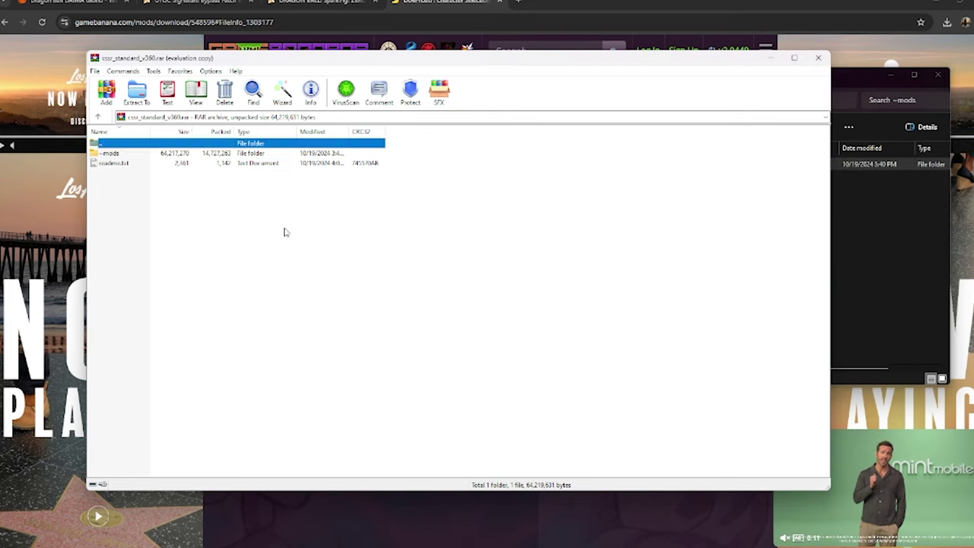
pyautogui.click(110, 153)
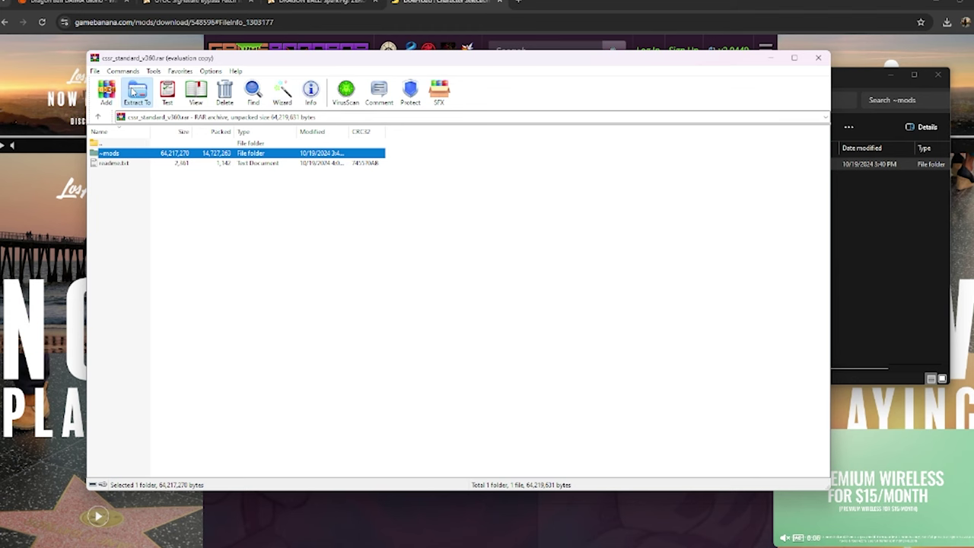
pyautogui.click(134, 91)
# Set the extraction destination to the game's SparkingZERO\Content\Paks\~mods path, copied from the folder window.
pyautogui.click(833, 218)
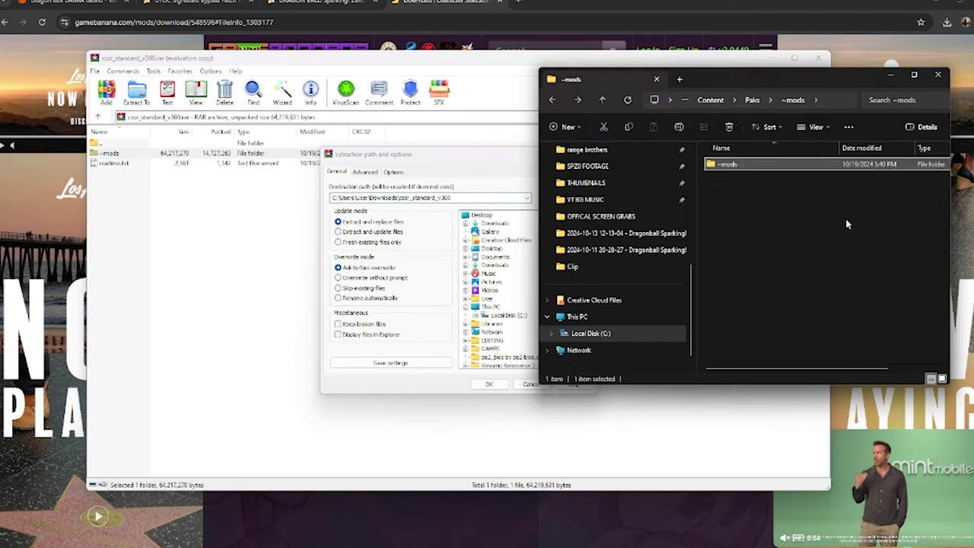
pyautogui.click(748, 164)
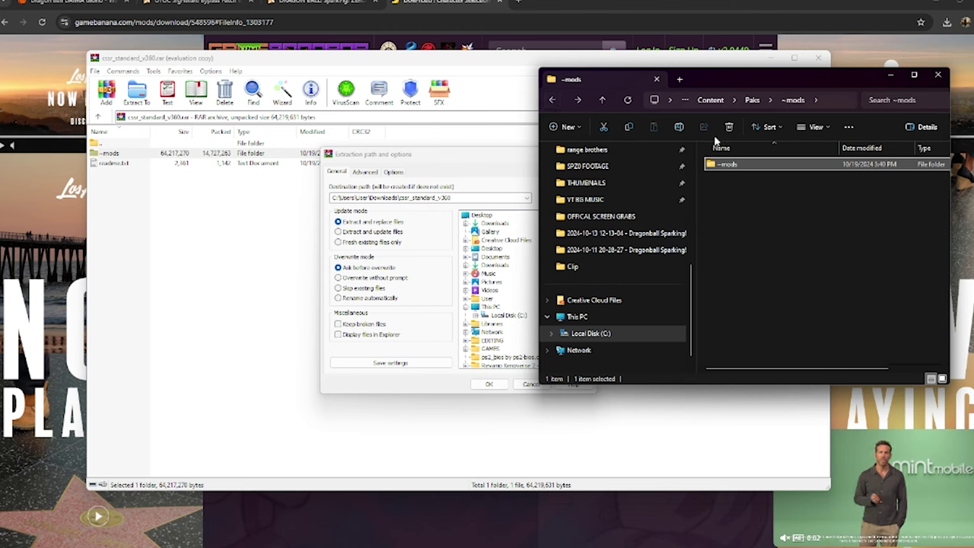
pyautogui.click(552, 101)
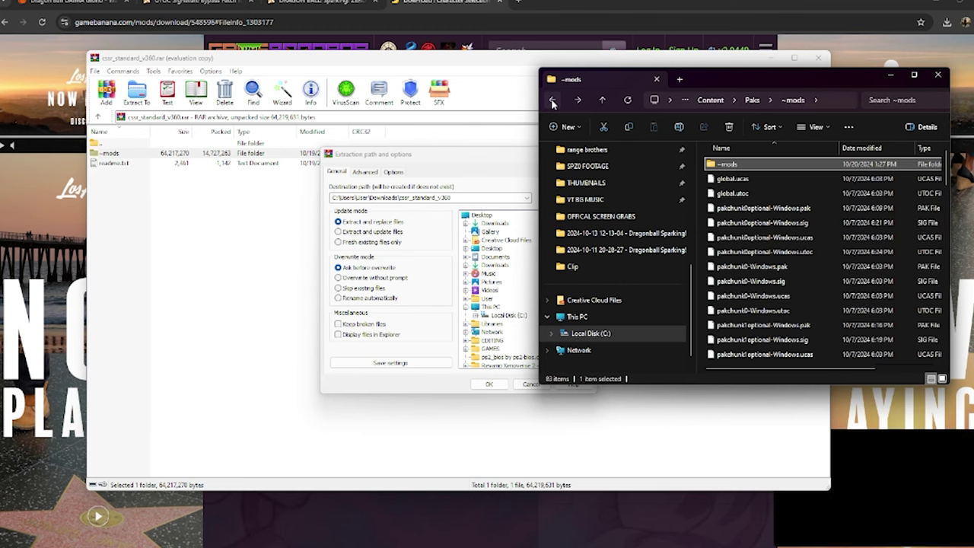
pyautogui.doubleClick(761, 165)
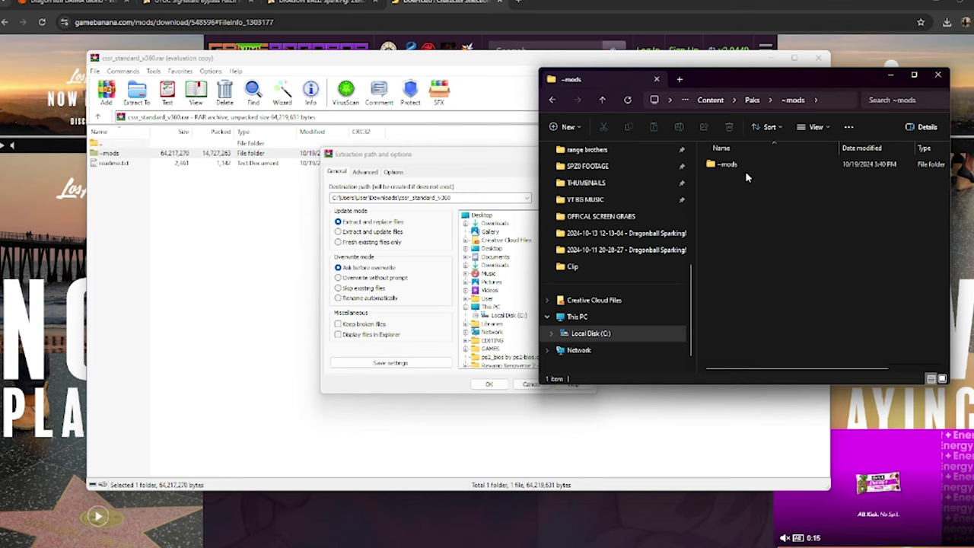
pyautogui.click(827, 99)
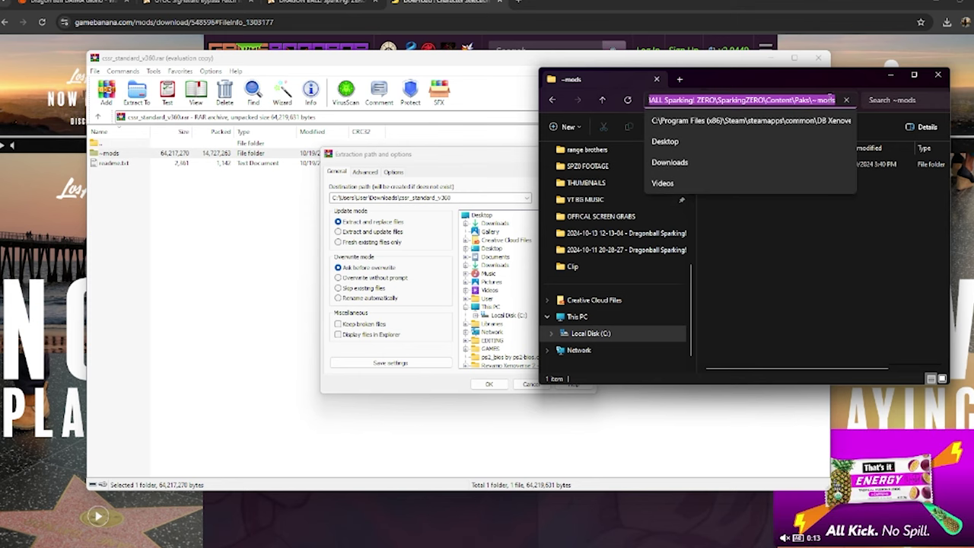
pyautogui.click(484, 195)
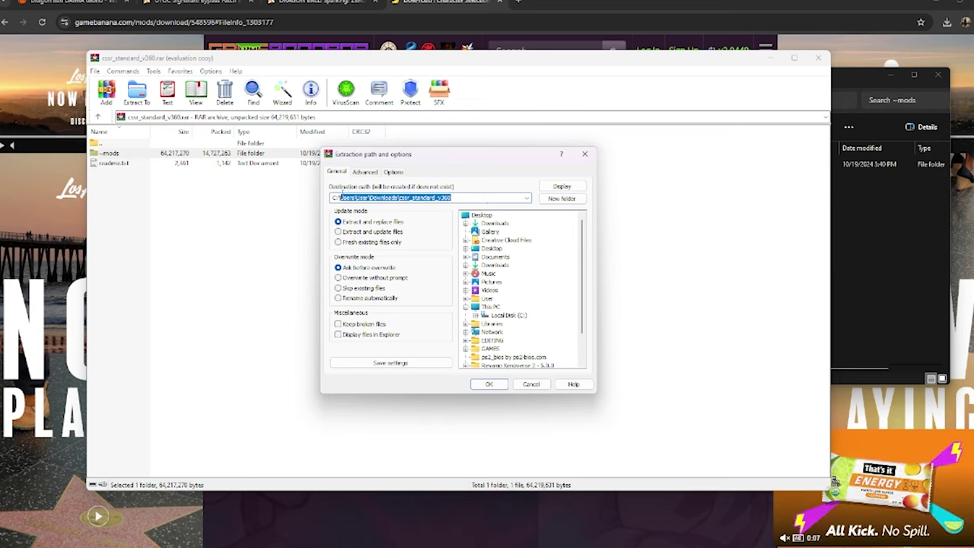
pyautogui.hotkey('ctrl', 'v')
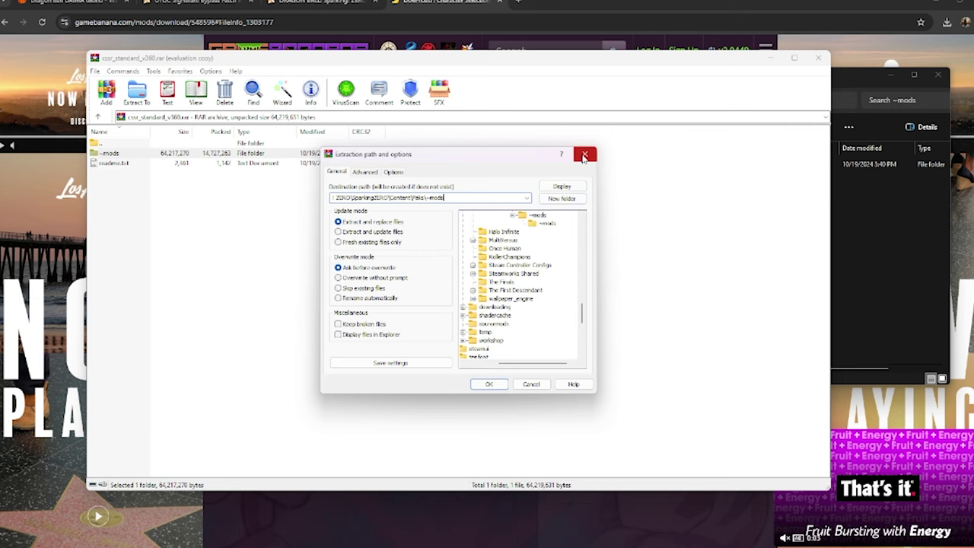
# Cancel the extraction and close the archive and ~mods folder windows.
pyautogui.click(584, 156)
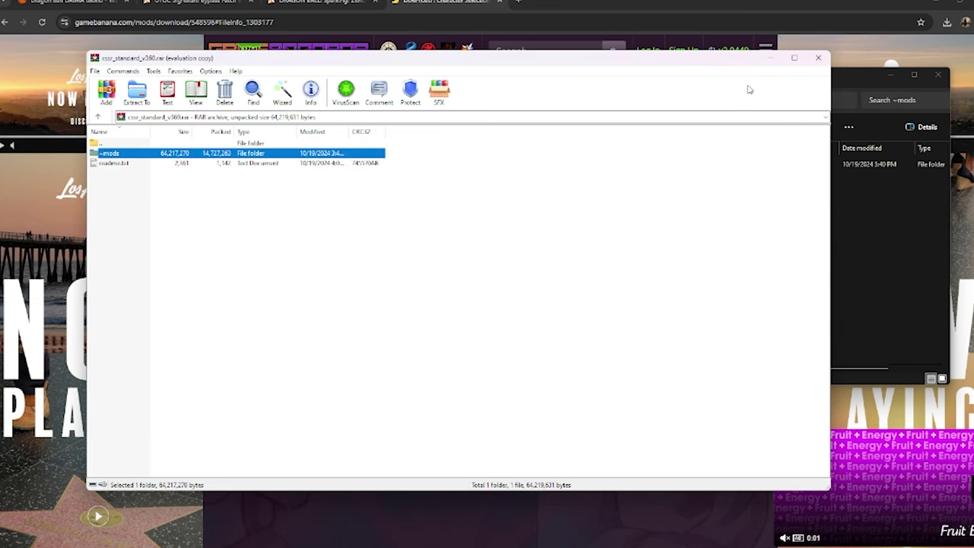
pyautogui.click(817, 57)
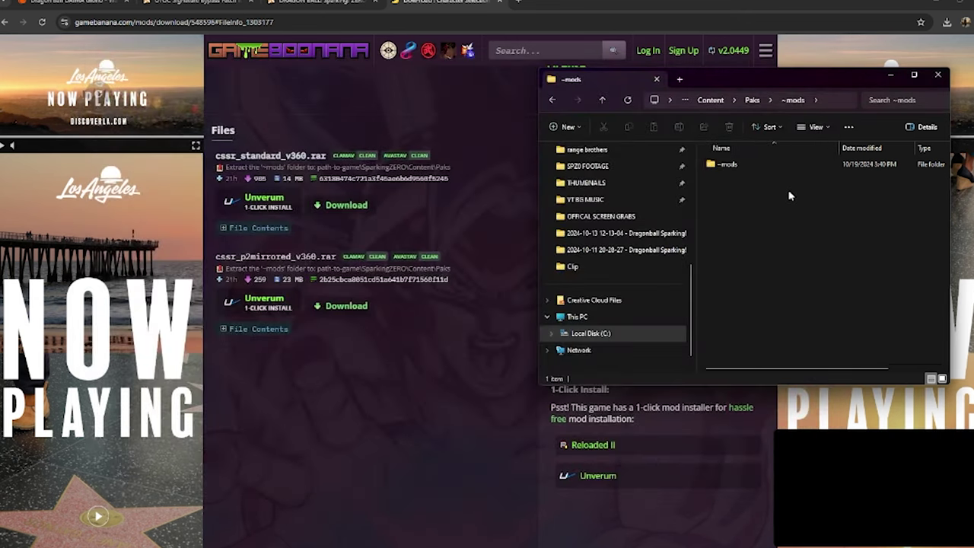
pyautogui.click(945, 74)
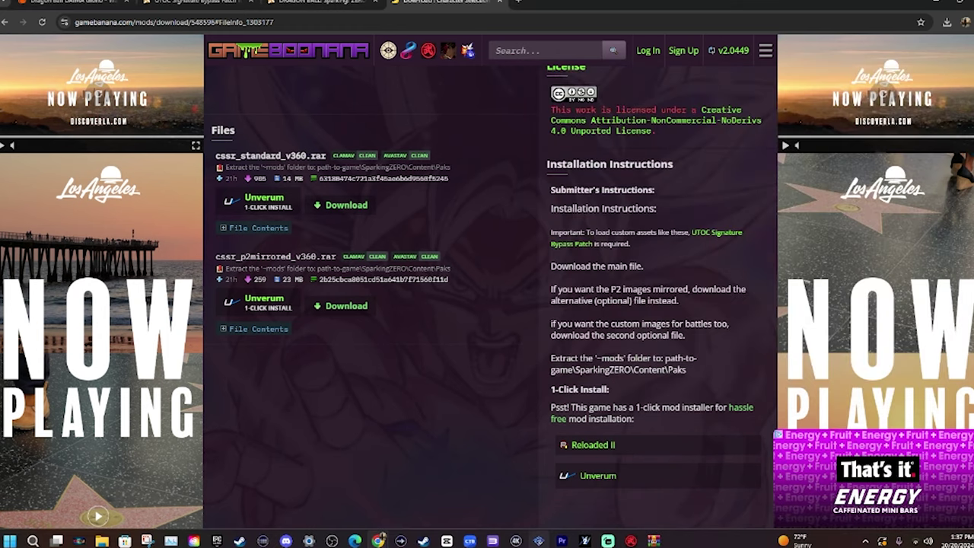
# Bring up Steam, switch to Streamlabs Desktop and open the settings of the Display Capture source in the PC REC scene.
pyautogui.click(403, 540)
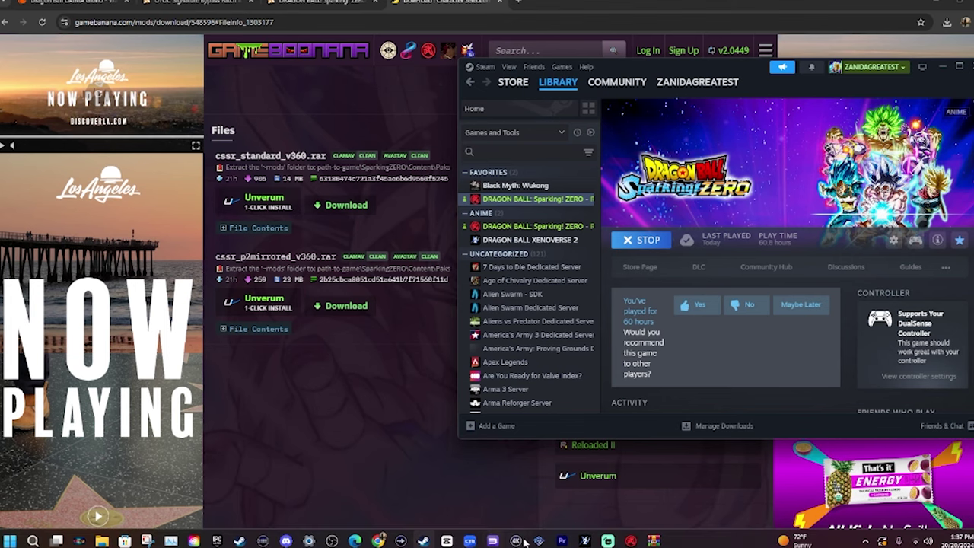
pyautogui.click(588, 540)
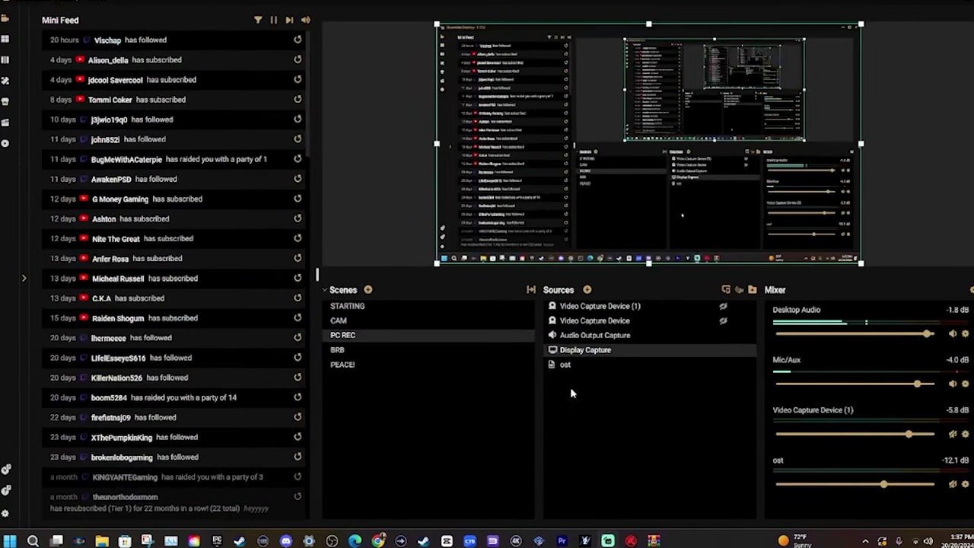
pyautogui.doubleClick(617, 352)
pyautogui.click(515, 221)
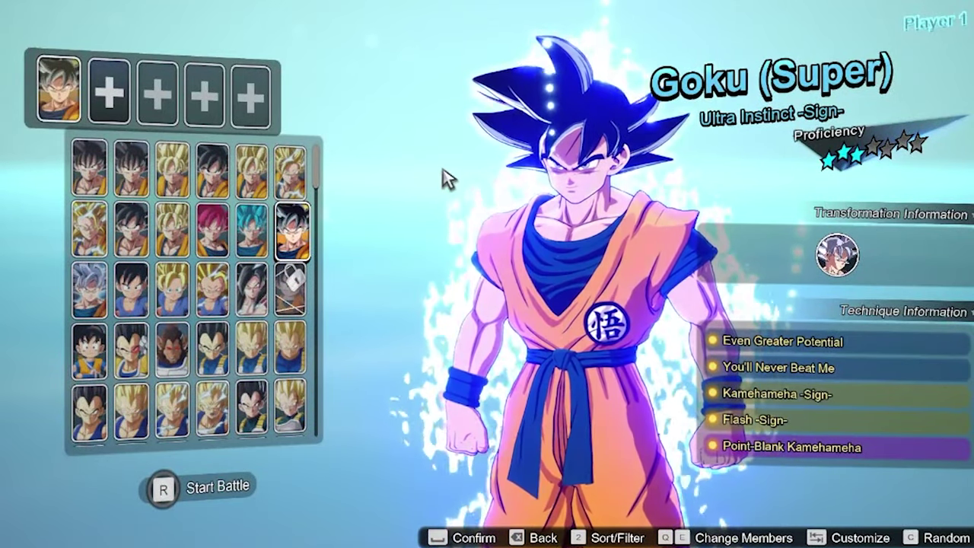
# Examine the revamped portraits in the game's character roster from Goku (Super) down to Broly (Z).
pyautogui.press('Down')
pyautogui.press('Left')
pyautogui.press('Down')
pyautogui.press('Down')
pyautogui.press('Down')
pyautogui.press('Left')
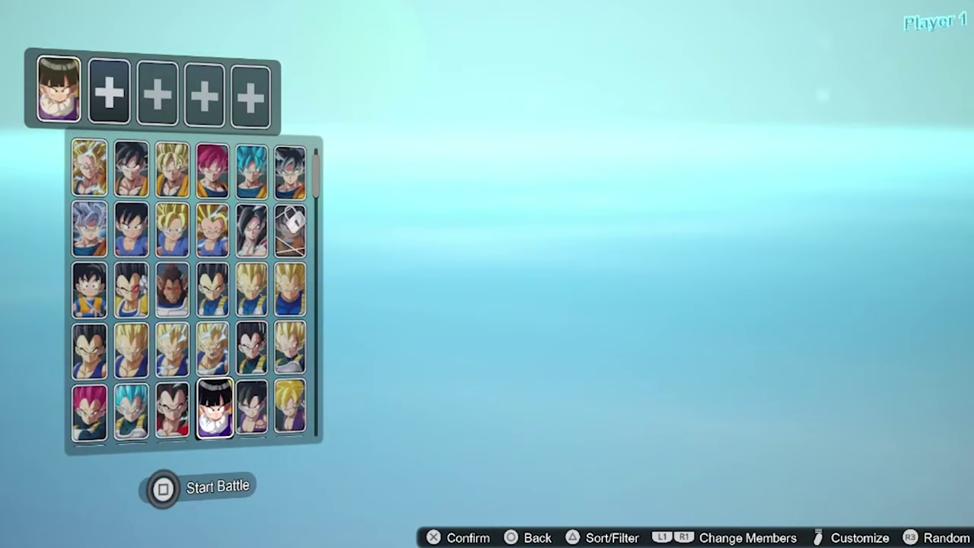
pyautogui.press('Down')
pyautogui.press('Down')
pyautogui.press('Down')
pyautogui.press('Left')
pyautogui.press('Down')
pyautogui.press('Down')
pyautogui.press('Down')
pyautogui.press('Down')
pyautogui.press('Down')
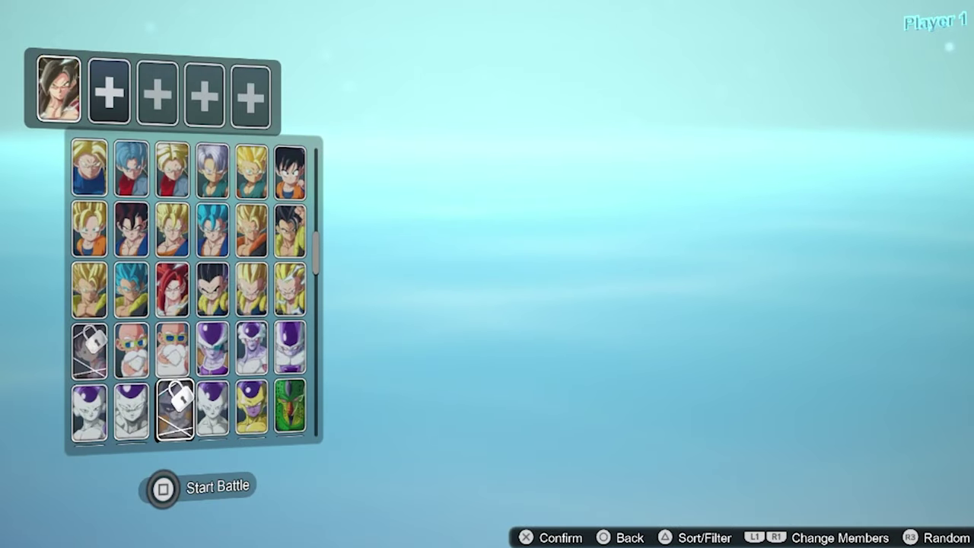
pyautogui.press('Up')
pyautogui.press('Up')
pyautogui.press('Up')
pyautogui.press('Up')
pyautogui.press('Up')
pyautogui.press('Up')
pyautogui.press('Down')
pyautogui.press('Down')
pyautogui.press('Down')
pyautogui.press('Down')
pyautogui.press('Down')
pyautogui.press('Down')
pyautogui.press('Down')
pyautogui.press('Down')
pyautogui.press('Down')
pyautogui.press('Down')
pyautogui.press('Down')
pyautogui.press('Down')
pyautogui.press('Down')
pyautogui.press('Down')
pyautogui.press('Down')
pyautogui.press('Down')
pyautogui.press('Down')
pyautogui.press('Down')
pyautogui.press('Down')
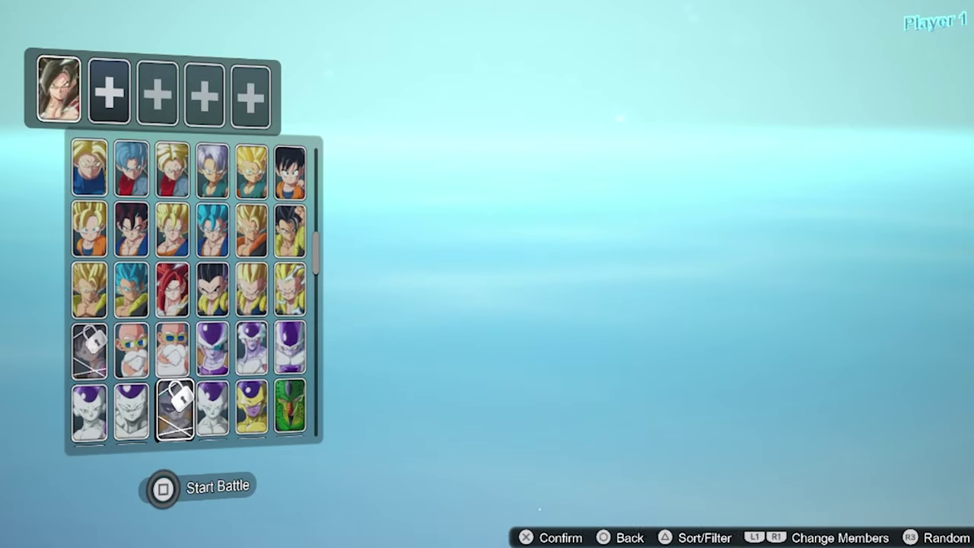
pyautogui.press('Down')
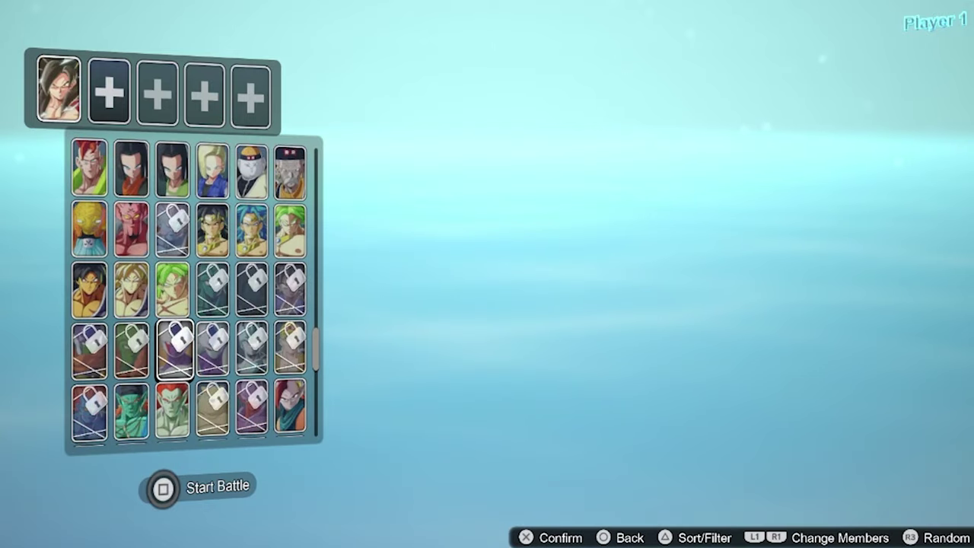
pyautogui.press('Up')
pyautogui.press('Up')
pyautogui.press('Right')
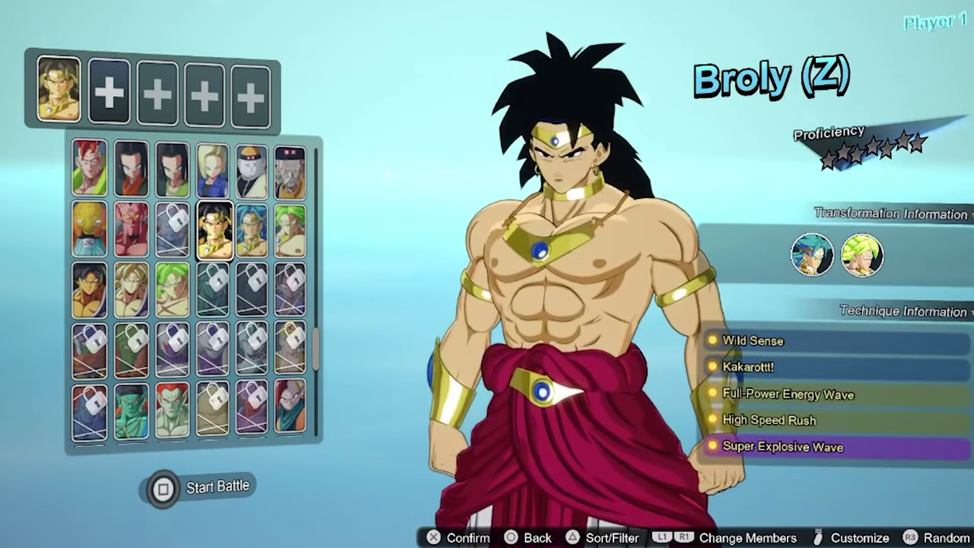
# Continue through the lower part of the character roster and highlight Caulifla.
pyautogui.press('Down')
pyautogui.press('Down')
pyautogui.press('Down')
pyautogui.press('Down')
pyautogui.press('Down')
pyautogui.press('Down')
pyautogui.press('Down')
pyautogui.press('Down')
pyautogui.press('Down')
pyautogui.press('Left')
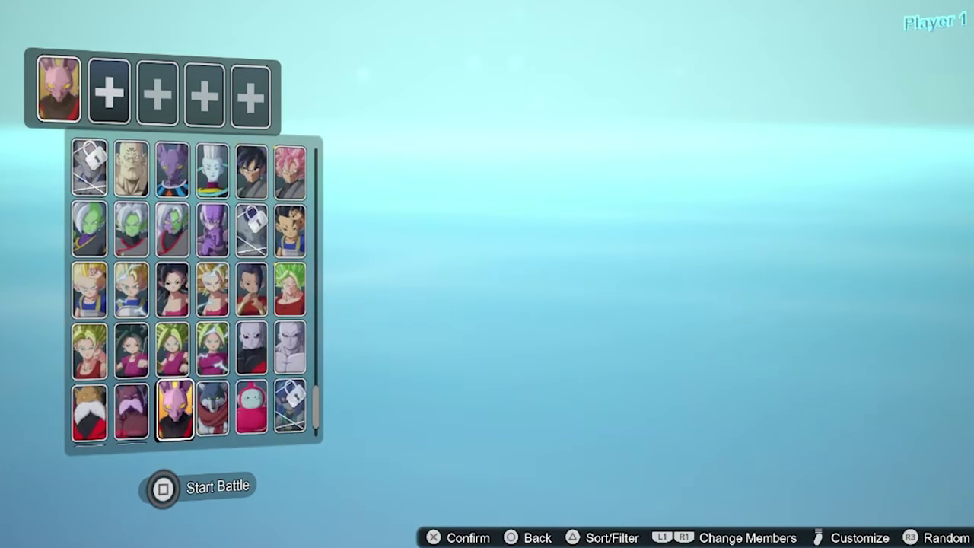
pyautogui.press('Up')
pyautogui.press('Up')
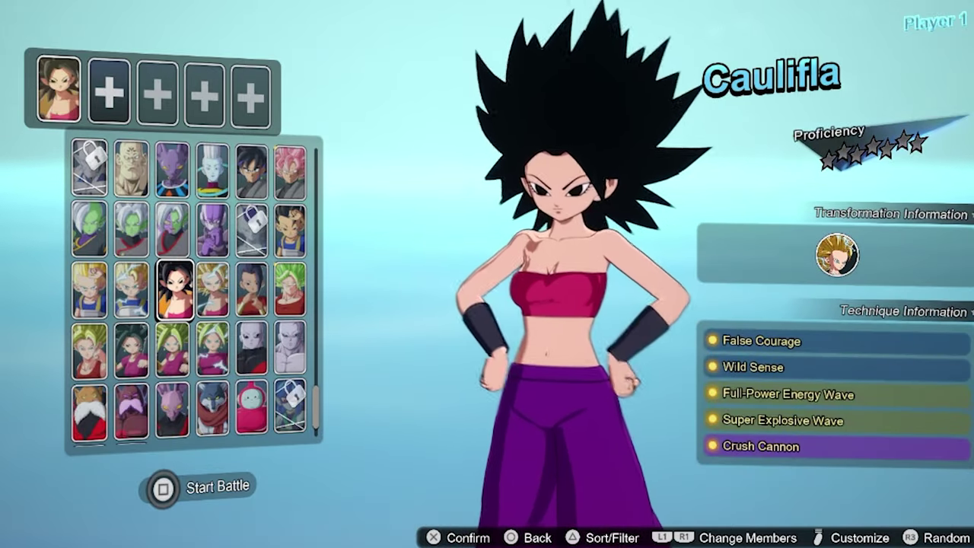
# Examine the last roster portraits below Caulifla and browse back up through the character grid.
pyautogui.press('Down')
pyautogui.press('Down')
pyautogui.press('Left')
pyautogui.press('Down')
pyautogui.press('Down')
pyautogui.press('Up')
pyautogui.press('Up')
pyautogui.press('Up')
pyautogui.press('Up')
pyautogui.press('Up')
pyautogui.press('Up')
pyautogui.press('Up')
pyautogui.press('Up')
pyautogui.press('Up')
pyautogui.press('Up')
pyautogui.press('Up')
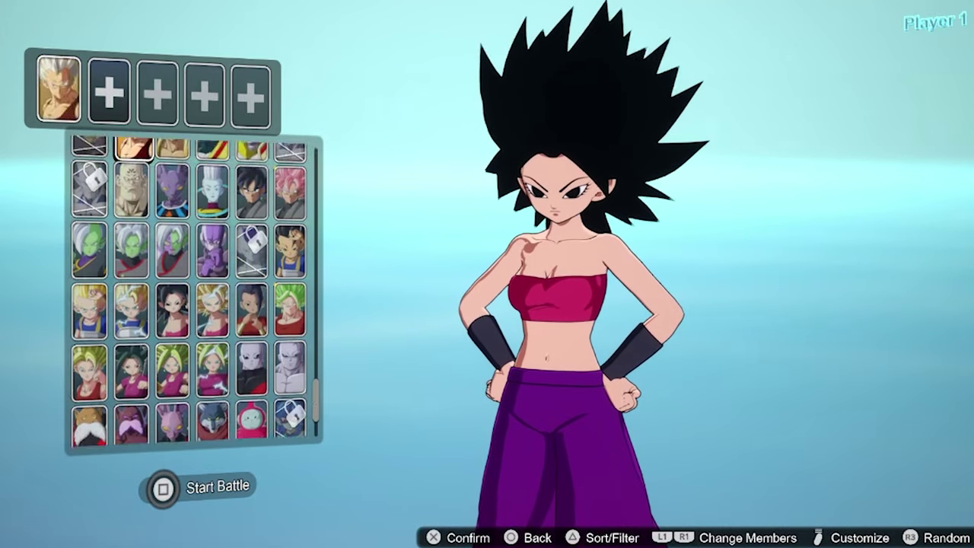
pyautogui.press('Up')
pyautogui.press('Up')
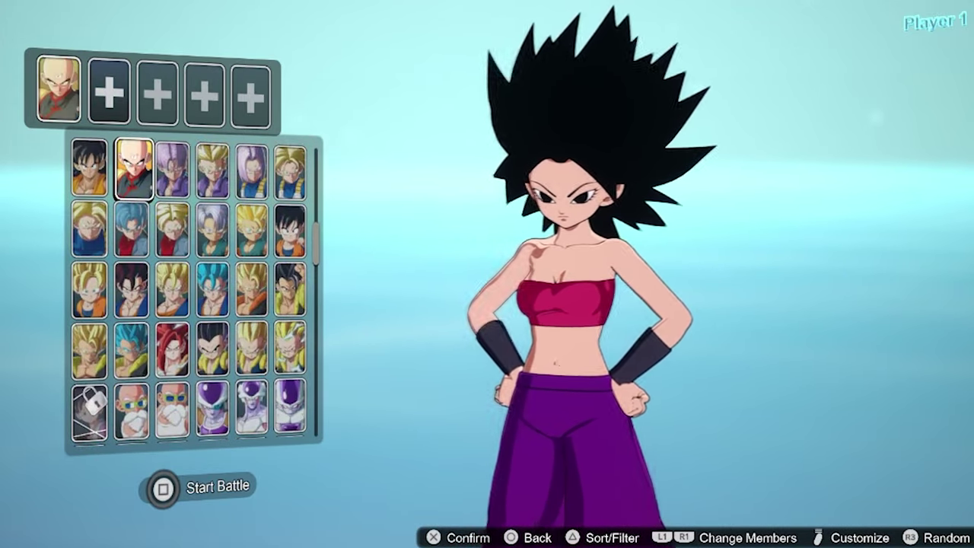